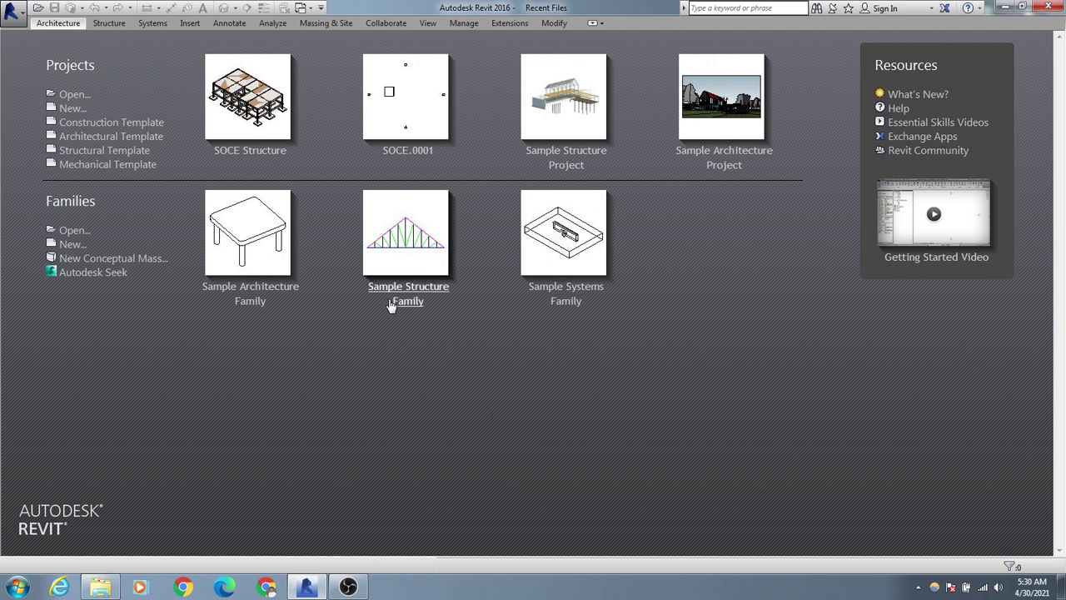
Step: Open the recent SOCE Structure project in its 3D view
left_click(260, 138)
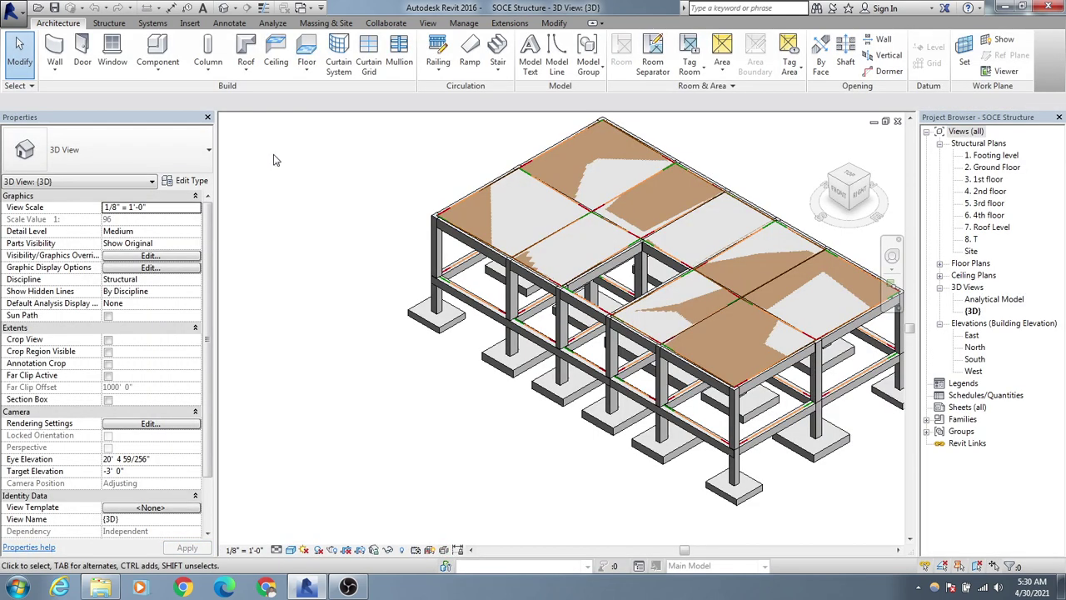
middle_click_drag(381, 425, 362, 406)
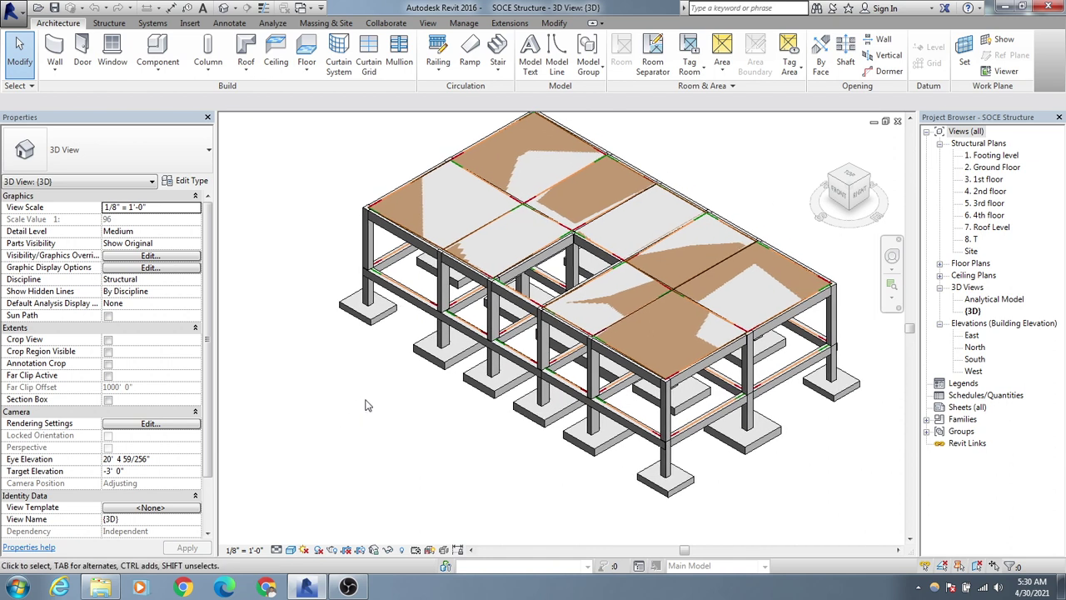
middle_click_drag(363, 407, 360, 429)
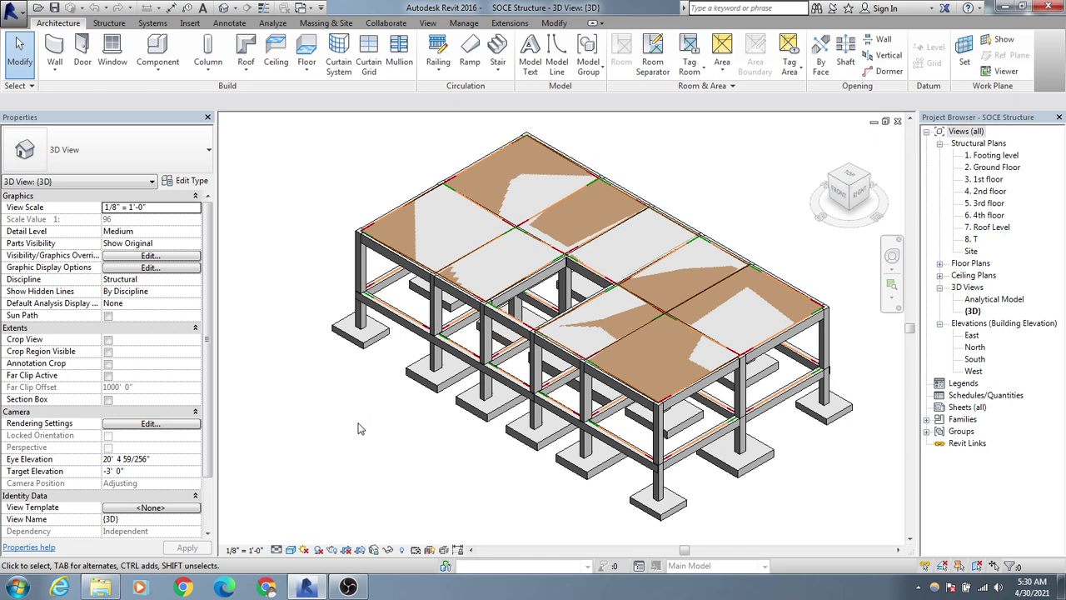
middle_click_drag(359, 429, 360, 447)
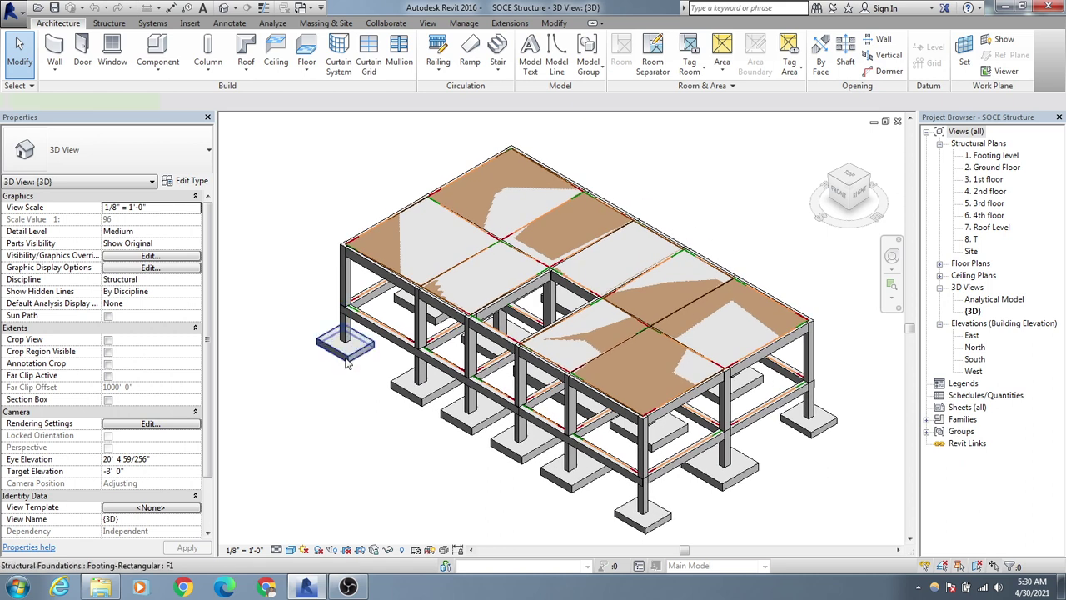
Step: Delete the F1 rectangular footing under the outermost corner column at the building's front-left end
left_click(348, 361)
key("Delete")
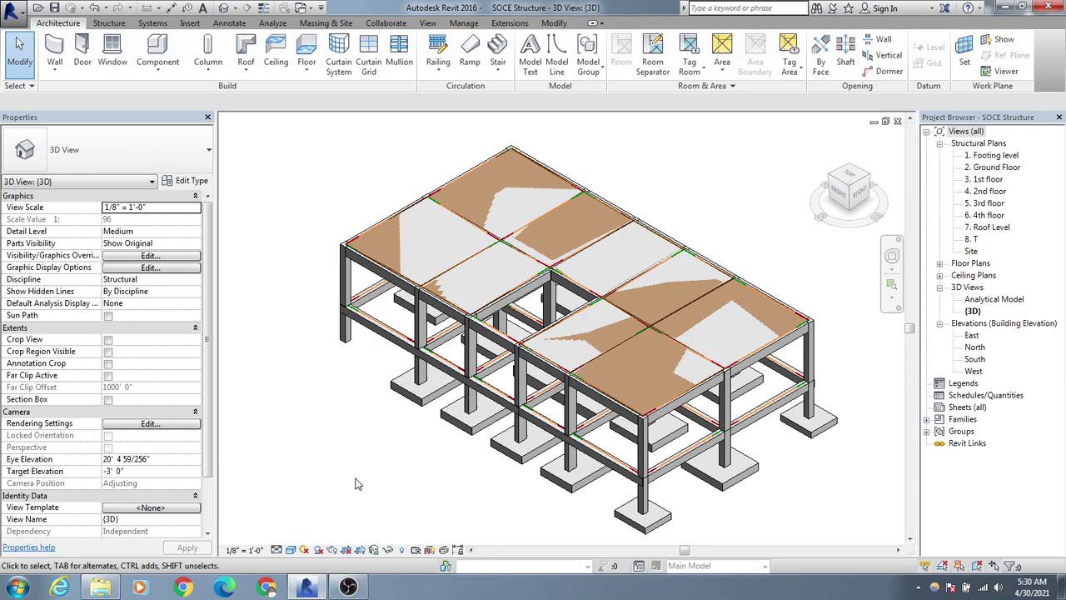
middle_click_drag(372, 455, 441, 375)
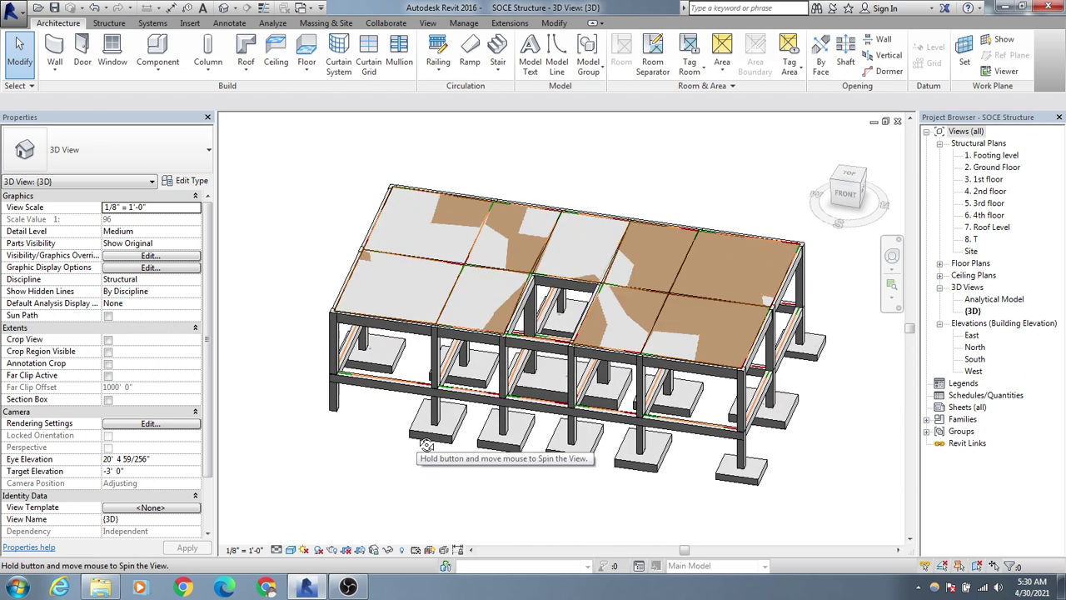
Step: Open the 1. Footing level structural plan at the footing grid
left_click(994, 155)
double_click(994, 156)
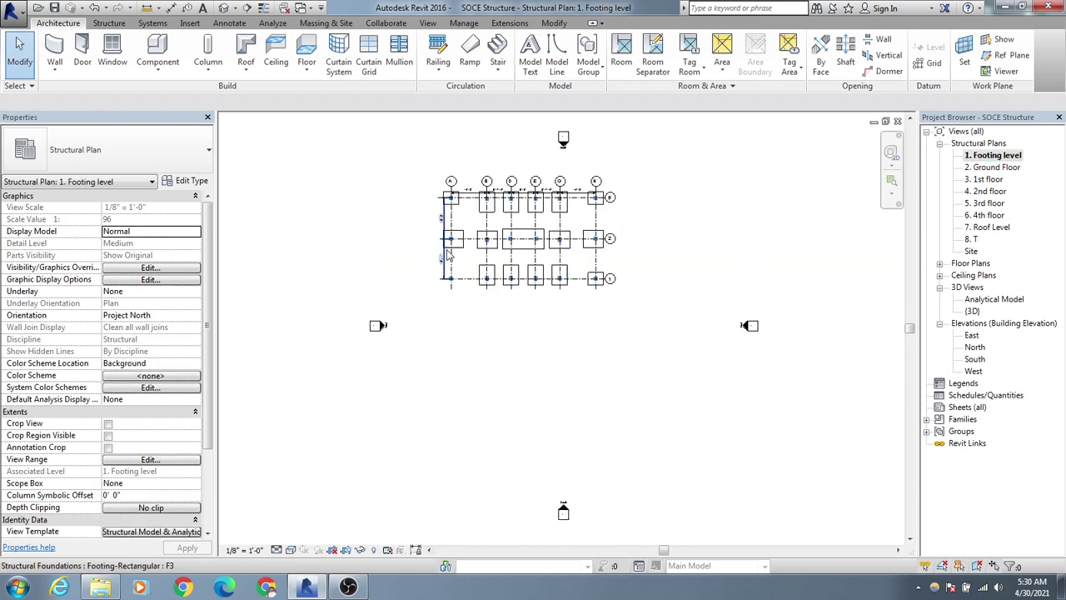
scroll(463, 275, "up", 2)
scroll(463, 275, "up", 3)
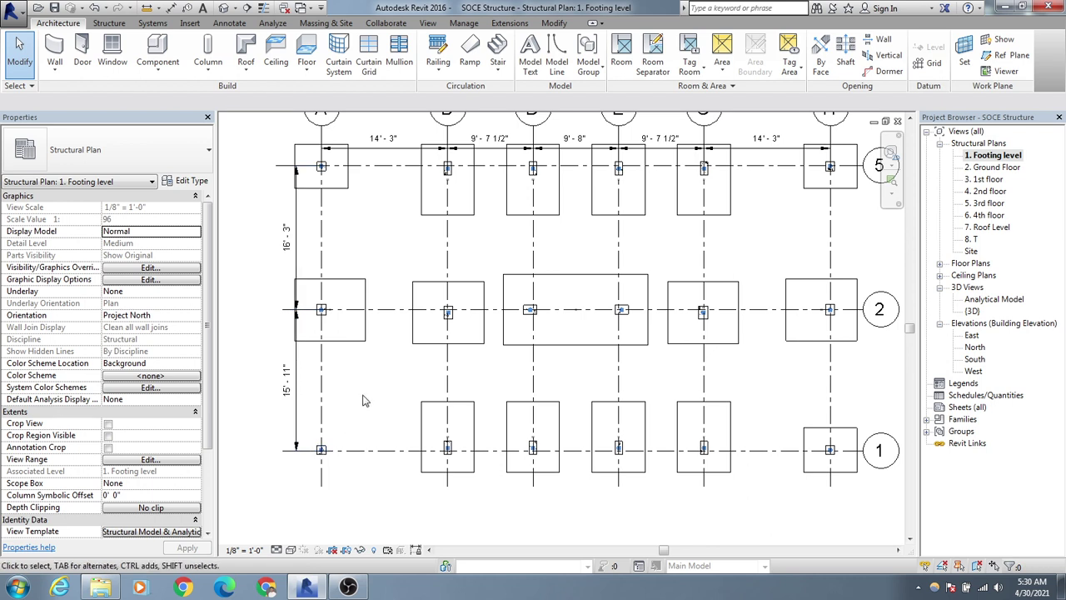
Step: Create a new family from the Structural Foundation template in the English_I folder
left_click(15, 11)
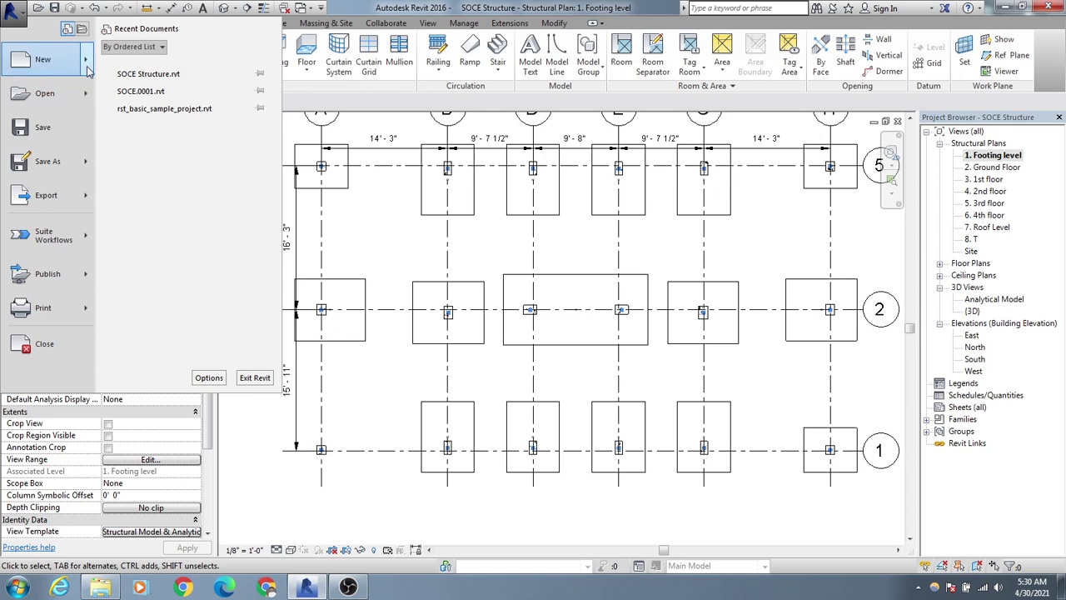
mouse_move(88, 71)
left_click(184, 102)
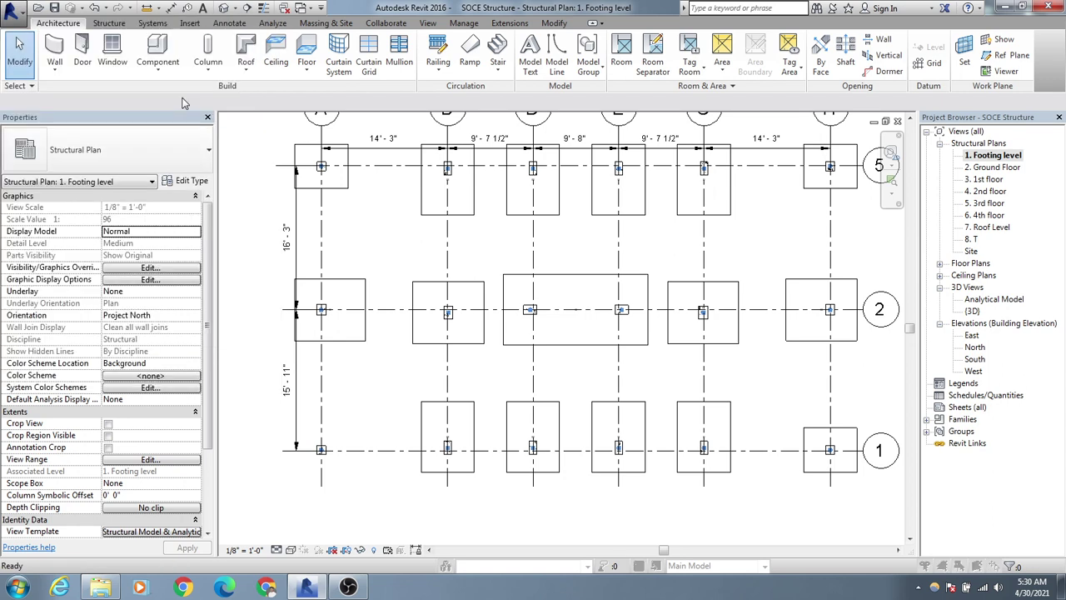
left_click(663, 158)
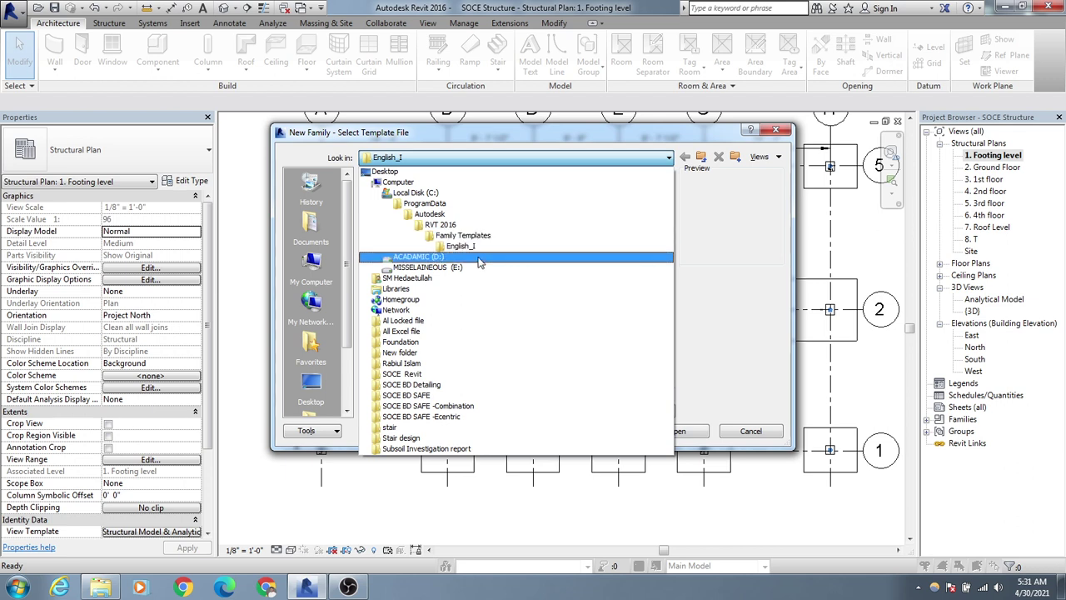
left_click(698, 277)
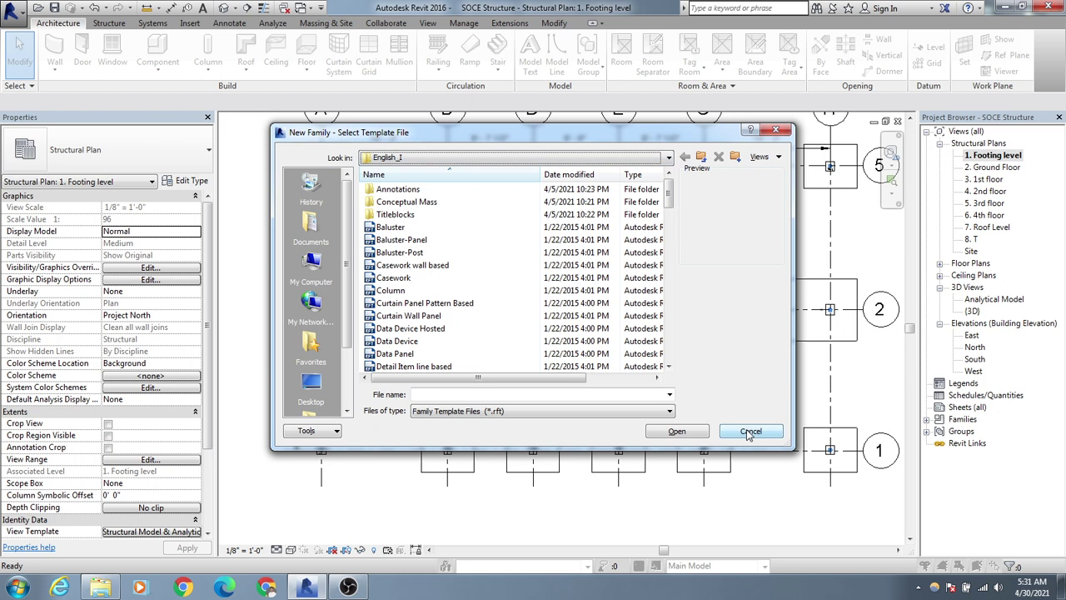
scroll(667, 208, "down", 1)
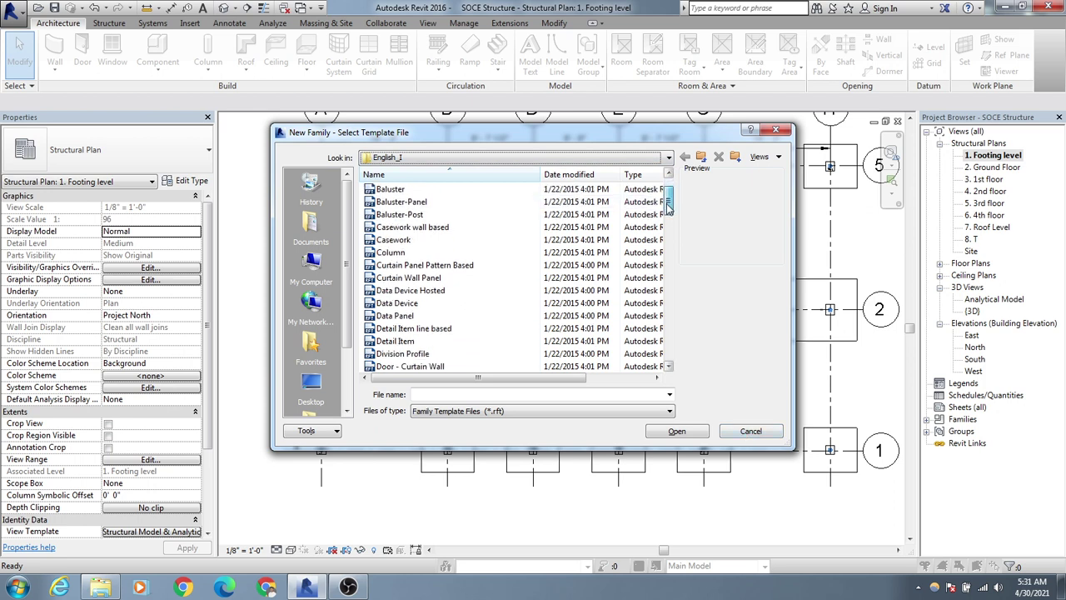
left_click_drag(668, 208, 668, 341)
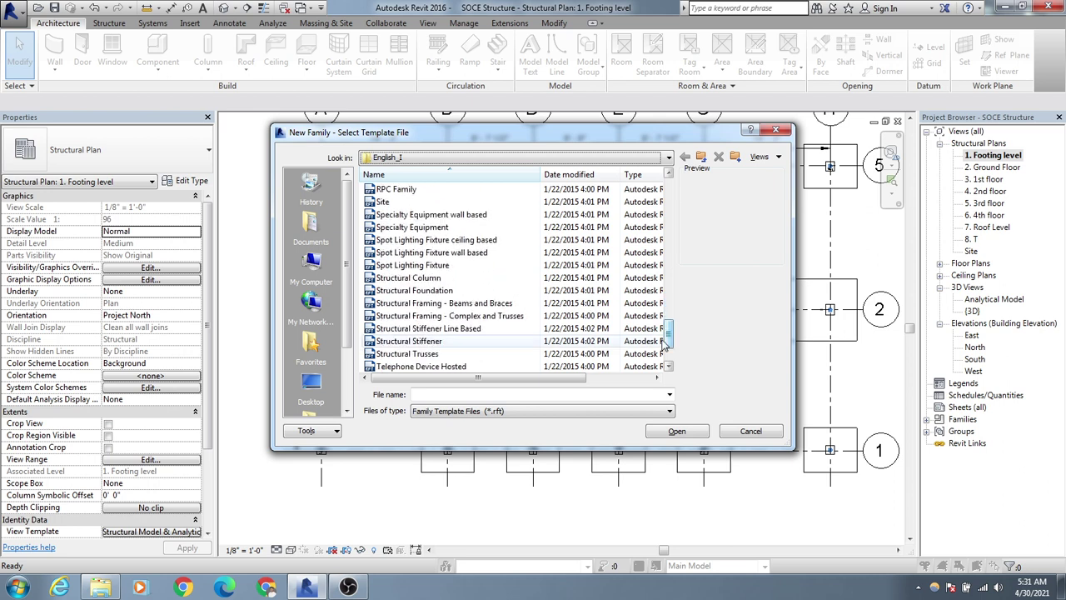
left_click(415, 292)
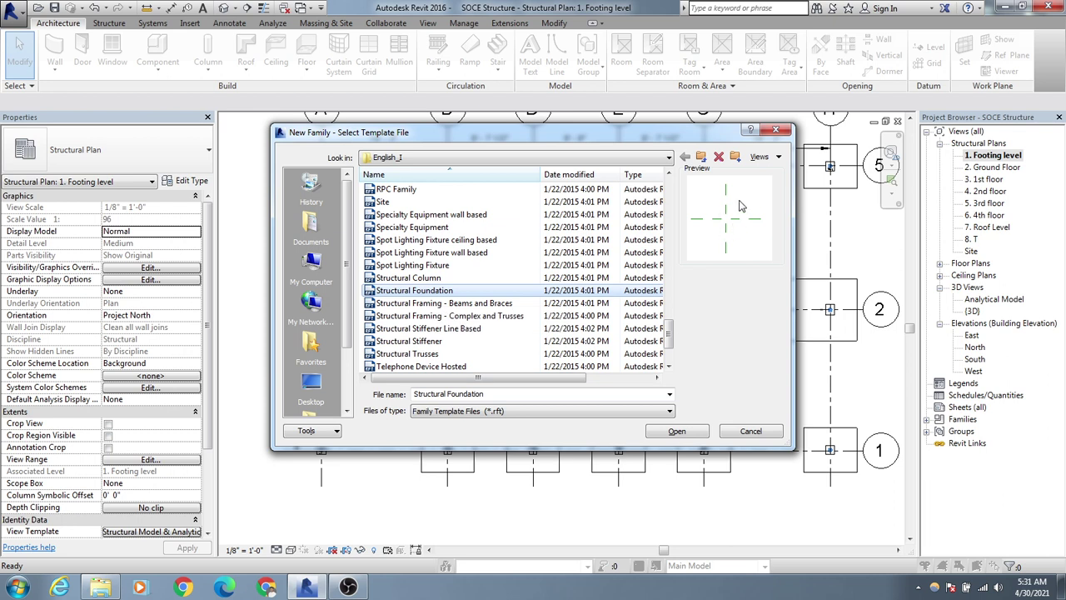
left_click(688, 432)
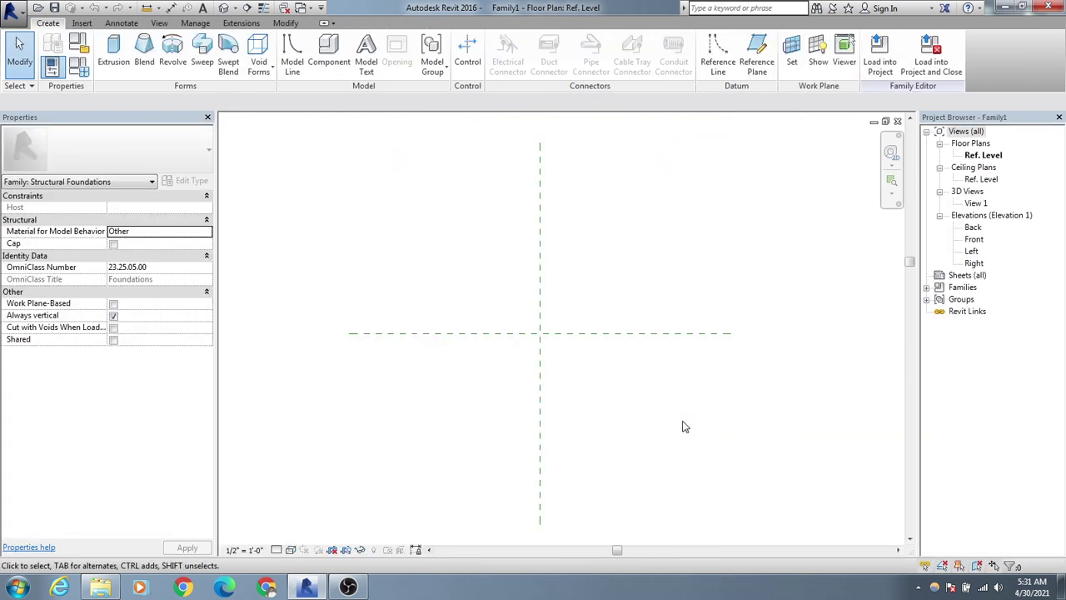
Step: Start an extrusion in the Ref. Level plan with a depth of -20' 0"
middle_click_drag(683, 427, 575, 367)
middle_click_drag(495, 278, 507, 284)
left_click(114, 50)
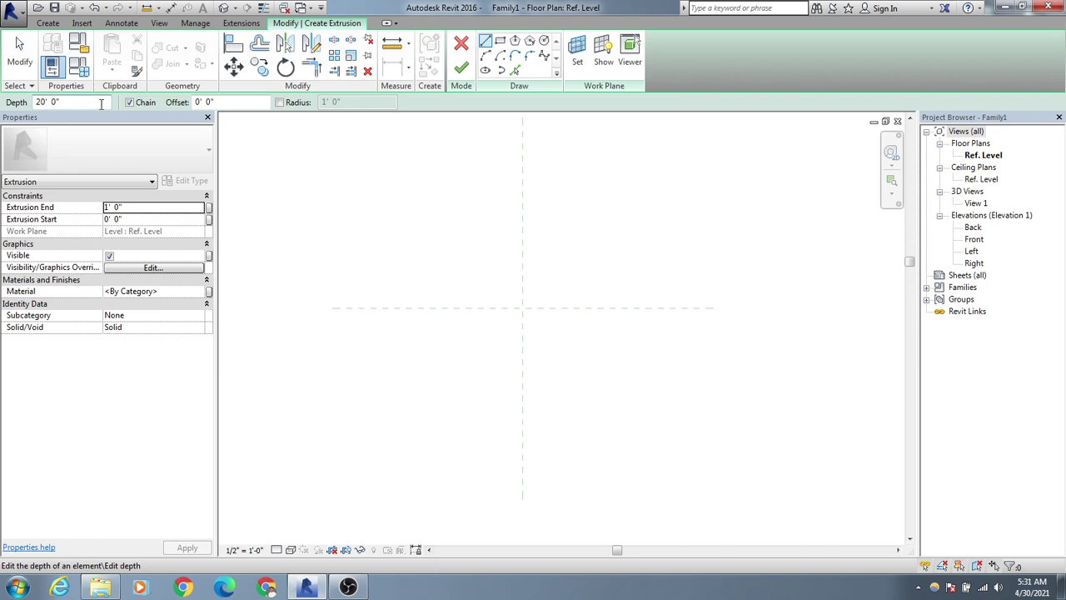
left_click(38, 102)
type("-")
key("Return")
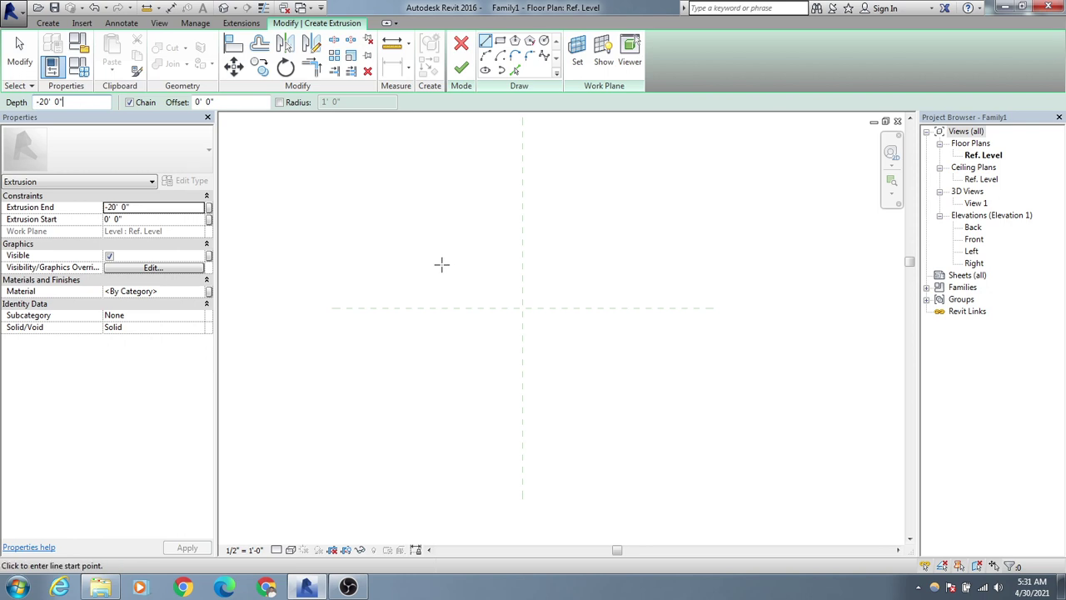
left_click(358, 204)
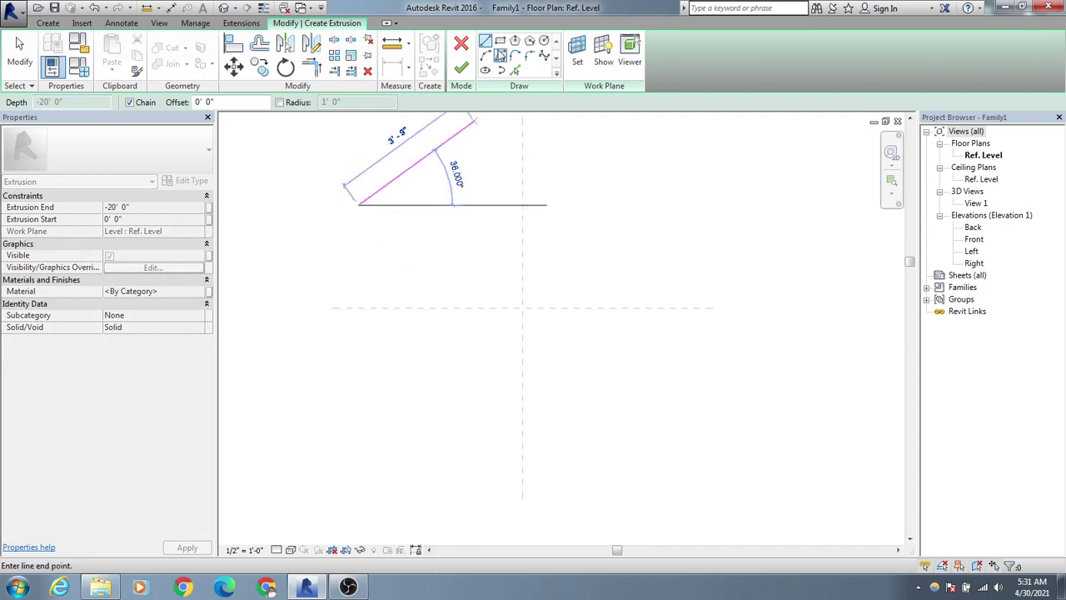
key("Escape")
key("Escape")
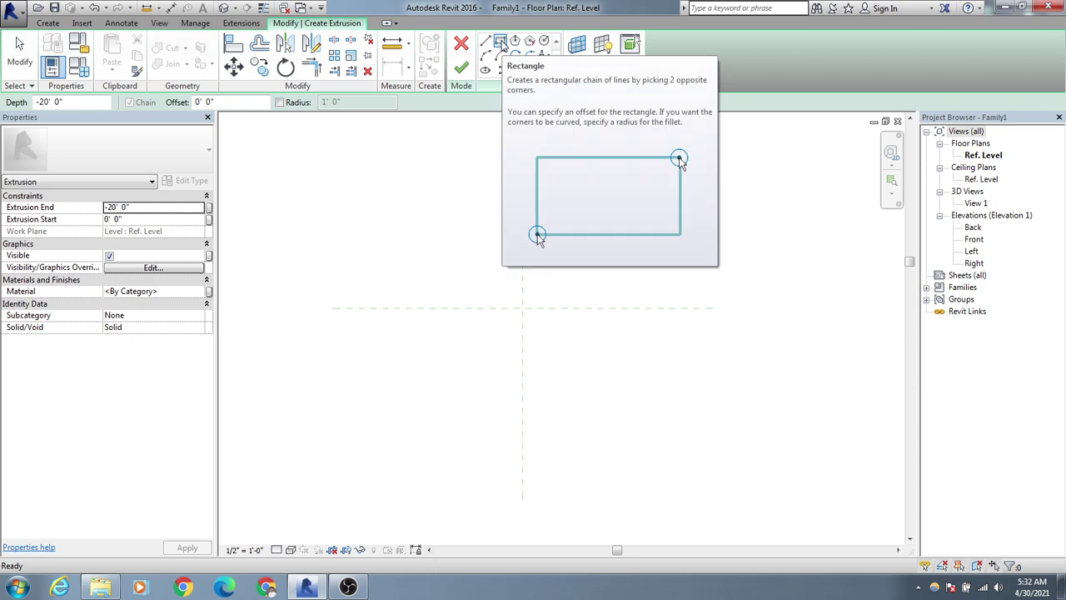
Step: Sketch a rectangle about 11" by 9" in the upper-left quadrant of the reference planes and finish the extrusion
left_click(502, 44)
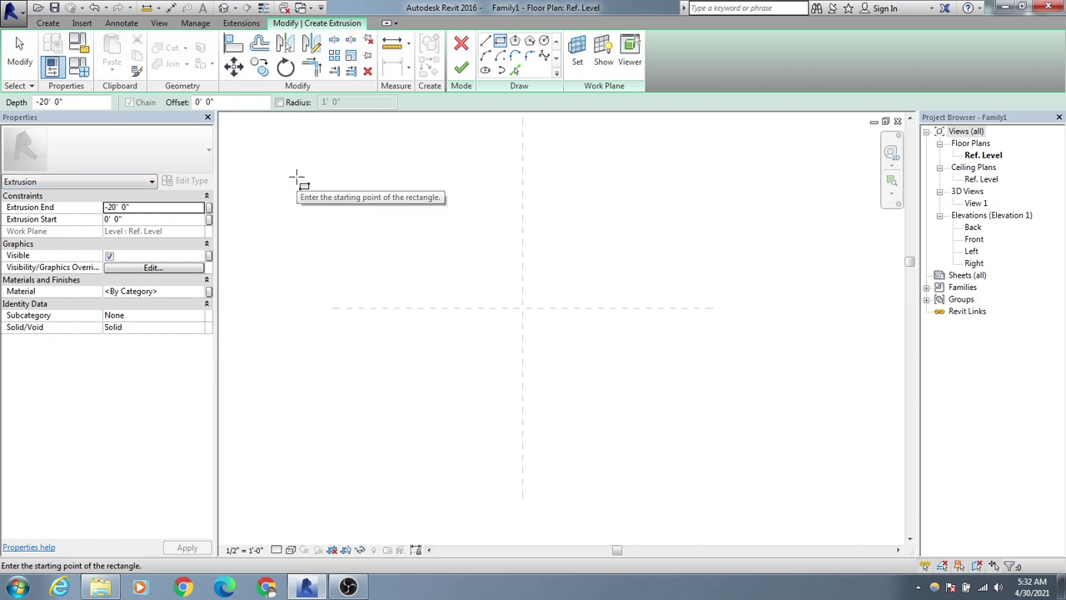
left_click(404, 229)
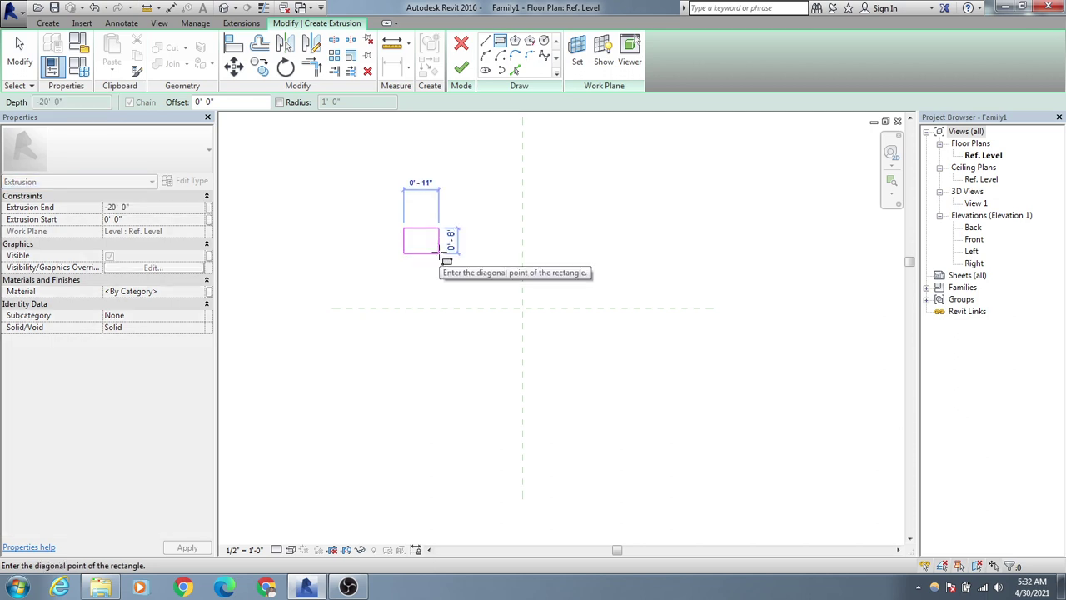
left_click(439, 255)
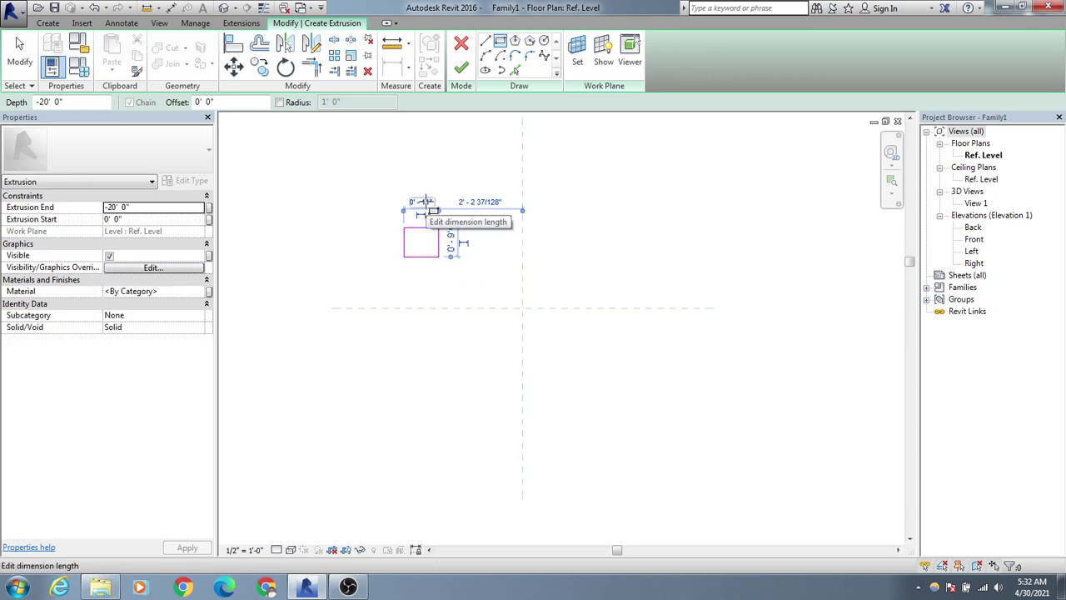
left_click(461, 69)
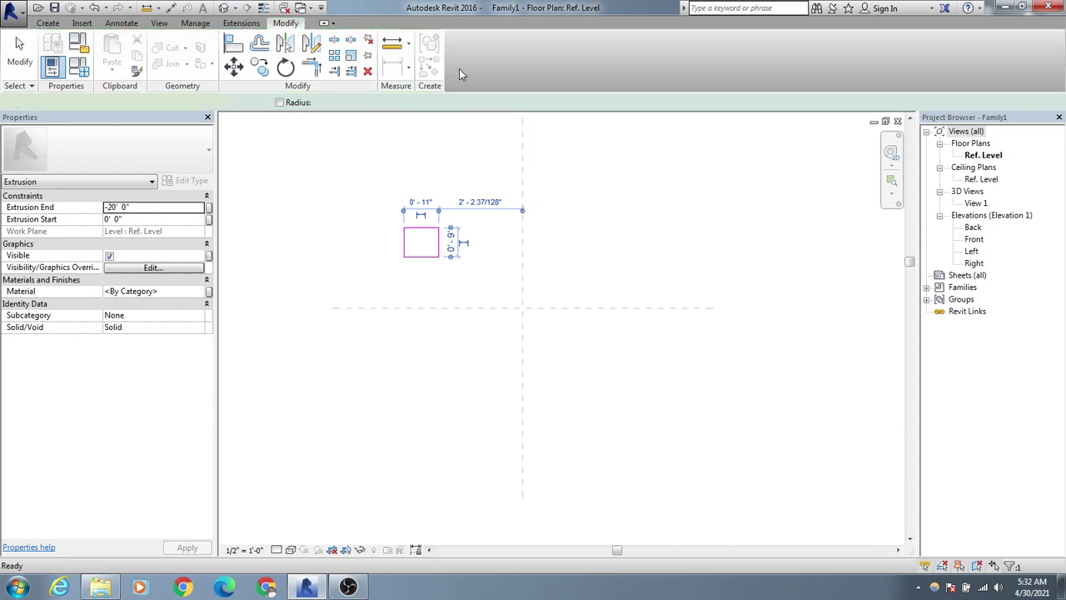
Step: Reopen the extrusion's sketch and set the rectangle's vertical size to 12"
double_click(432, 236)
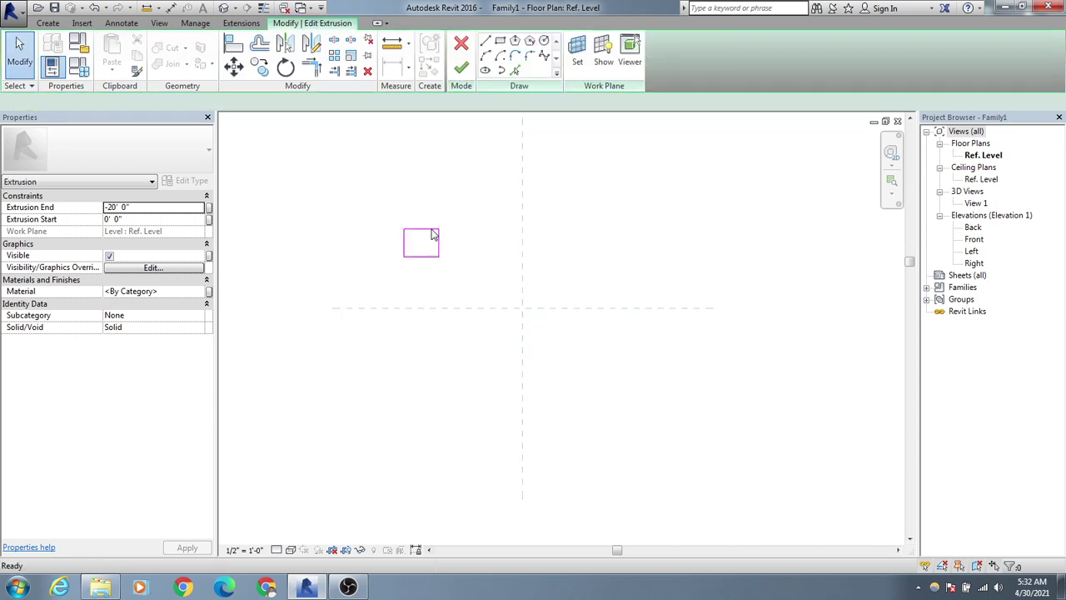
left_click(423, 232)
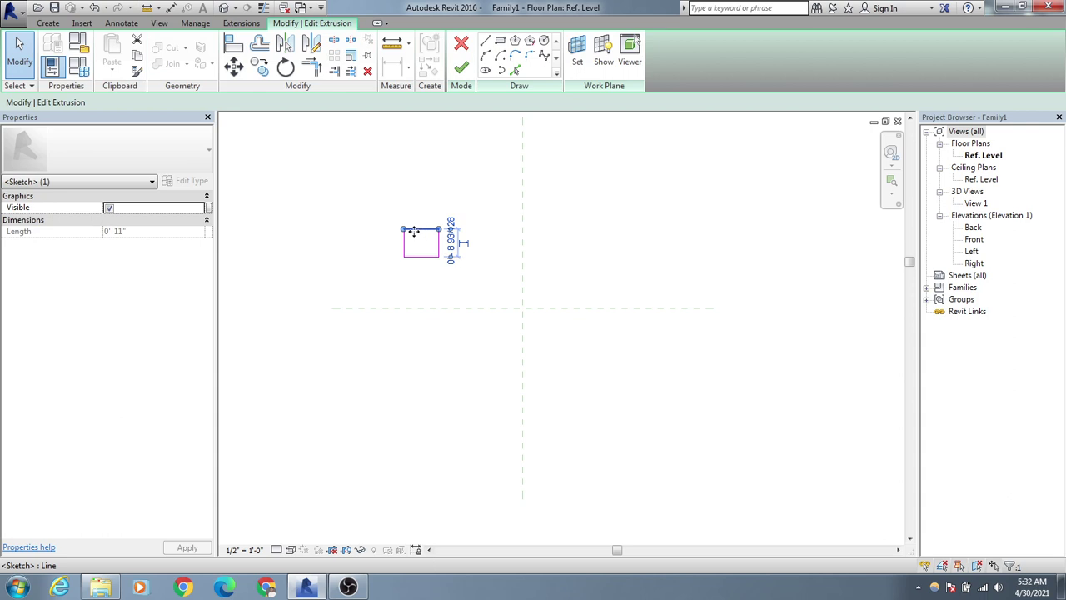
scroll(429, 249, "up", 3)
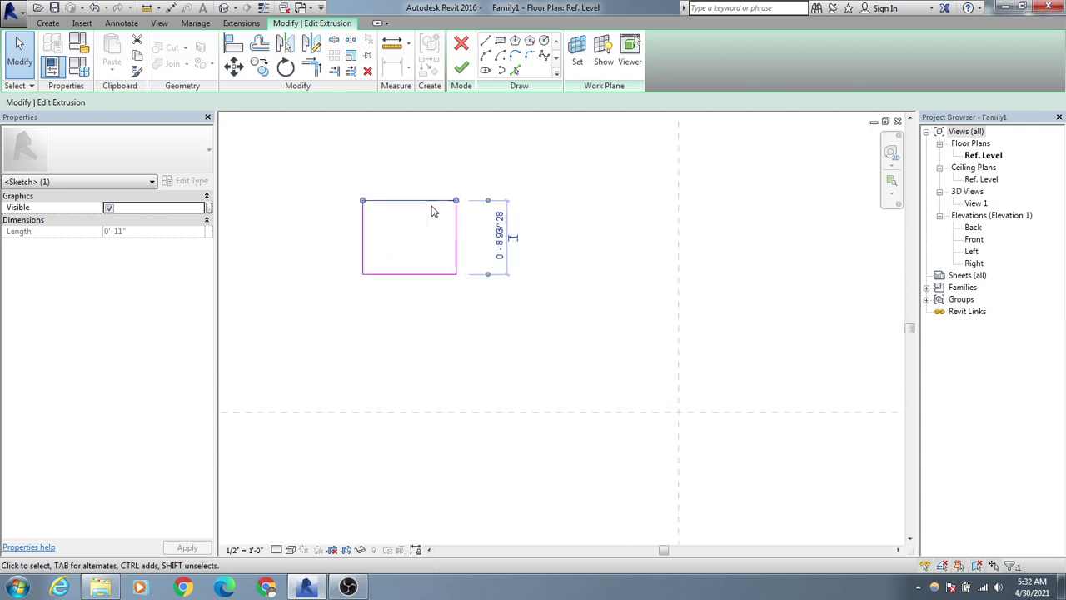
scroll(420, 210, "up", 2)
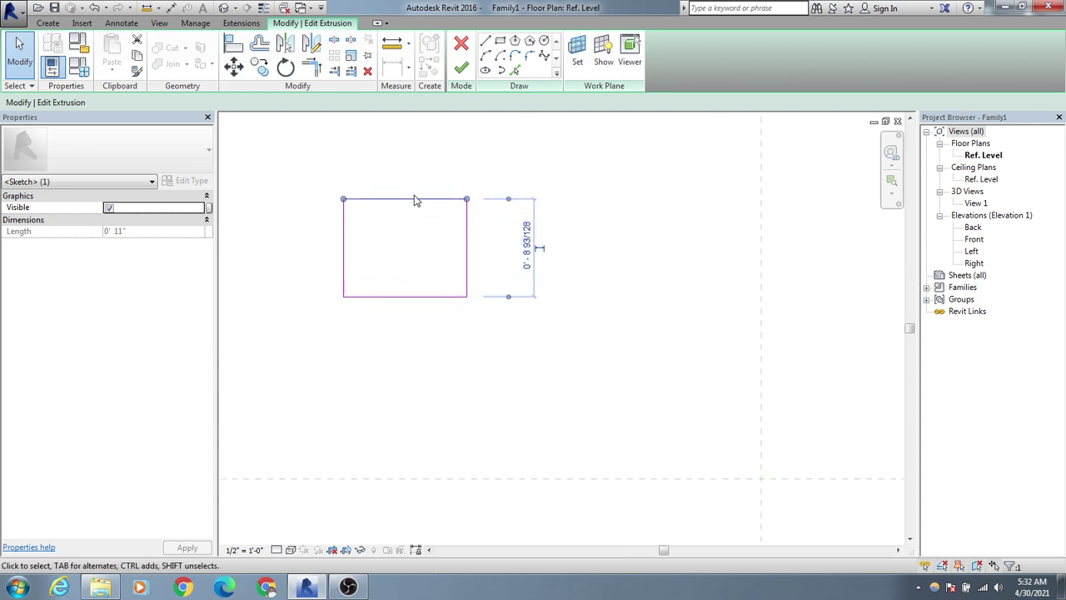
left_click(528, 250)
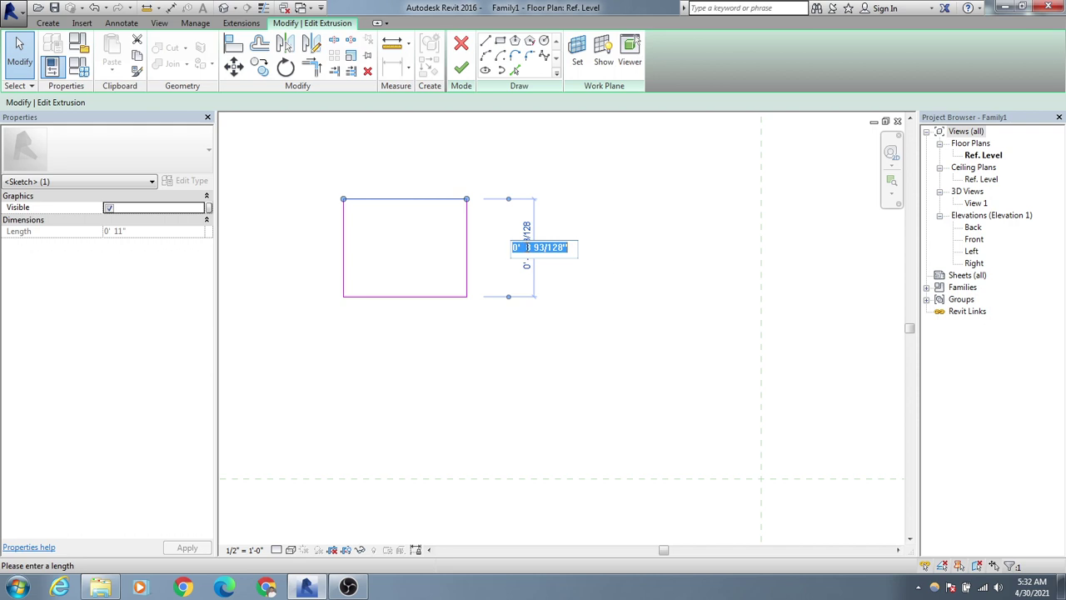
left_click(536, 248)
left_click_drag(566, 249, 532, 247)
type("12")
key("Return")
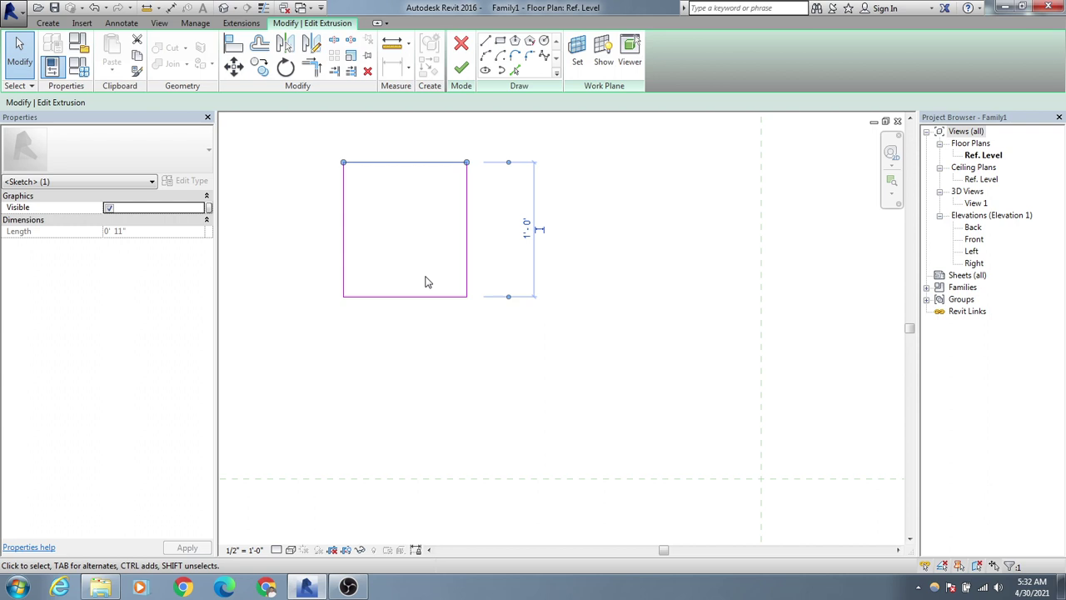
Step: Set the rectangle's horizontal size to 12" by its left edge and finish editing the extrusion
left_click(414, 300)
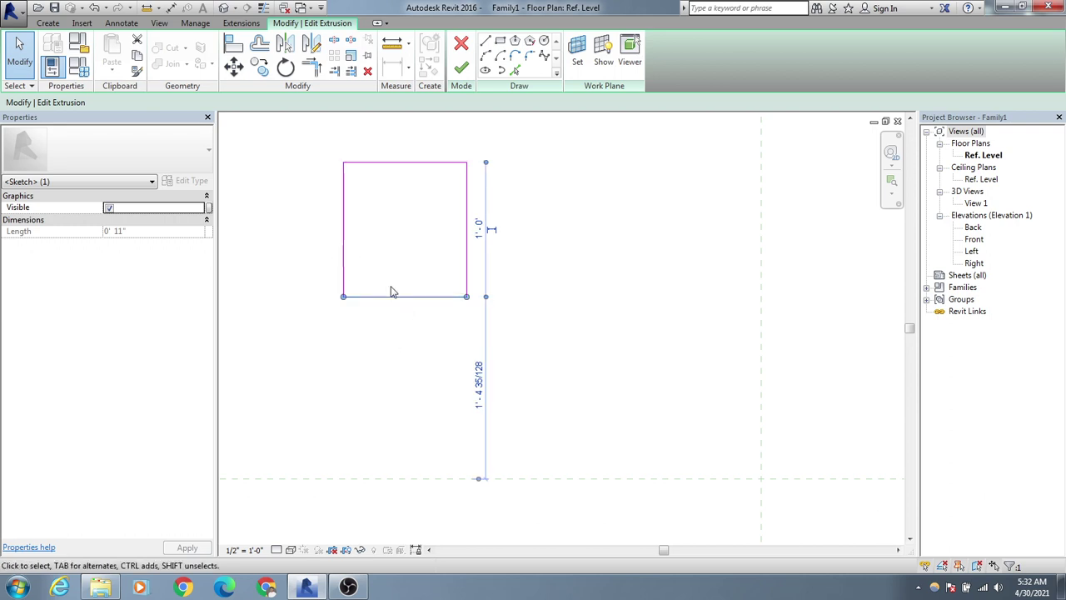
left_click(342, 215)
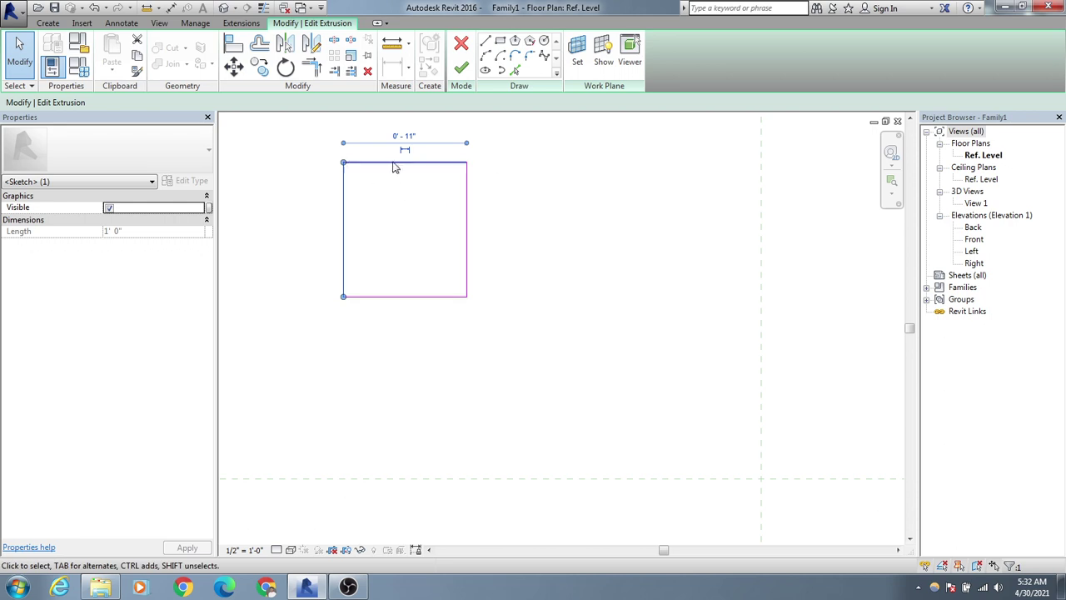
left_click(404, 140)
left_click(401, 131)
double_click(396, 132)
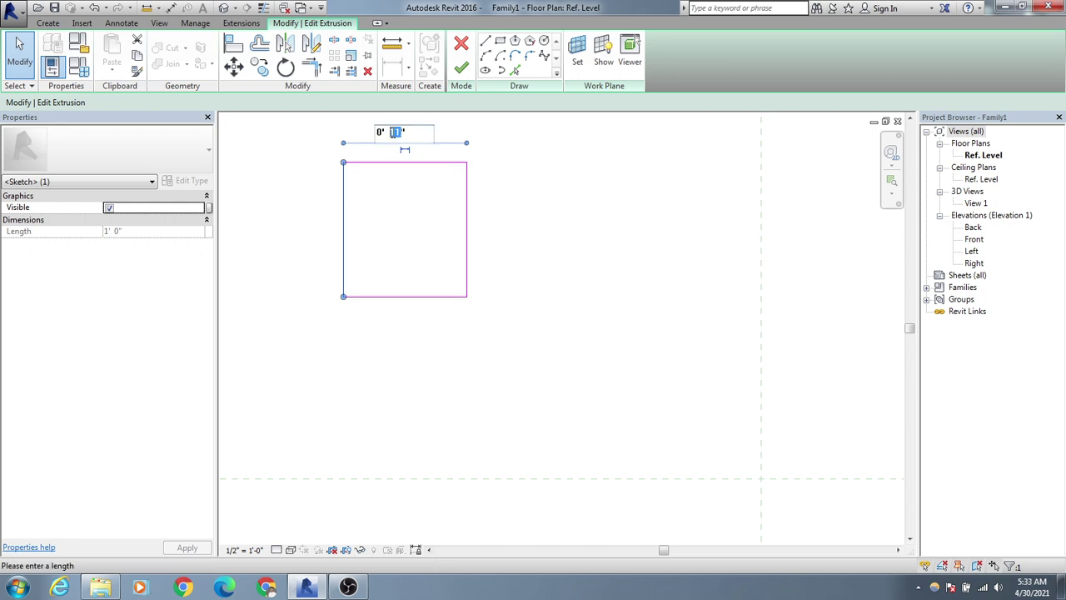
type("12")
key("Return")
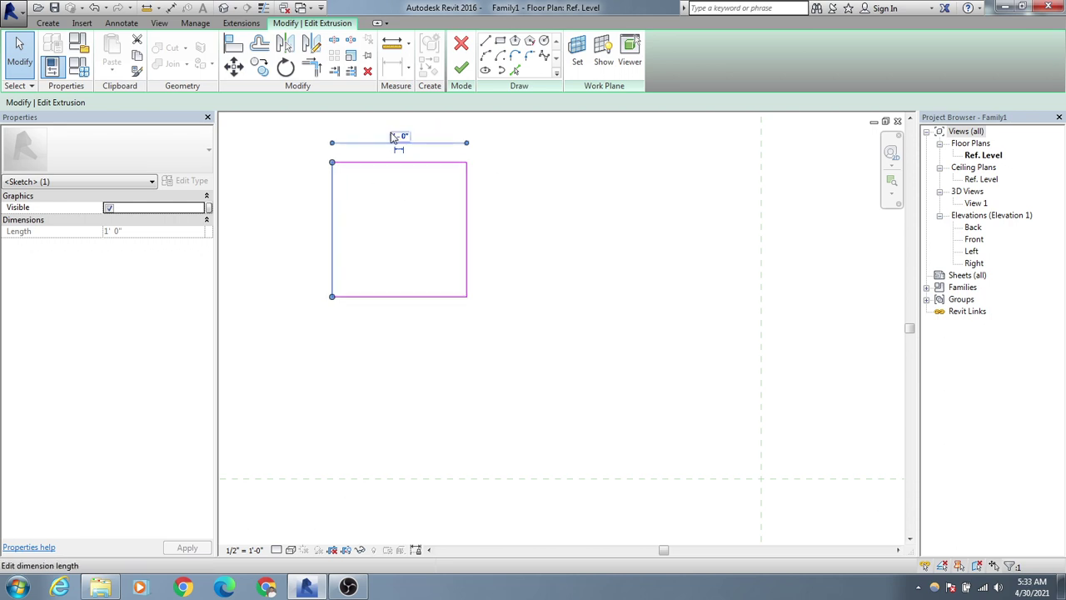
scroll(424, 241, "down", 2)
mouse_move(412, 231)
middle_mouse_down()
mouse_move(454, 292)
mouse_move(440, 276)
middle_mouse_up()
left_click(453, 293)
left_click(461, 67)
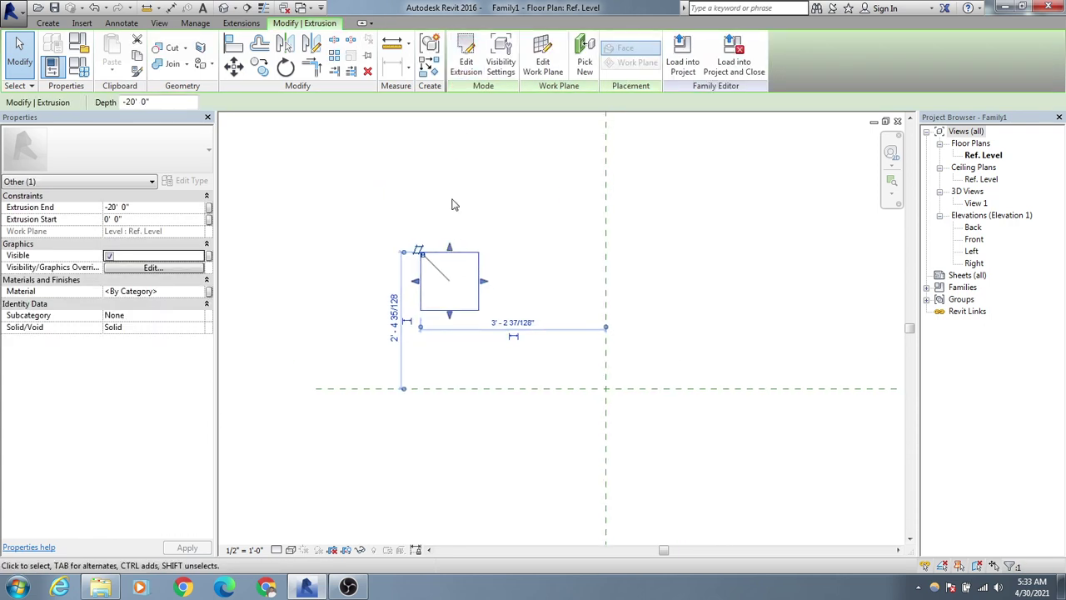
Step: Copy the square extrusion 3.5' horizontally to the right, with multiple copies enabled
middle_click_drag(453, 205, 458, 205)
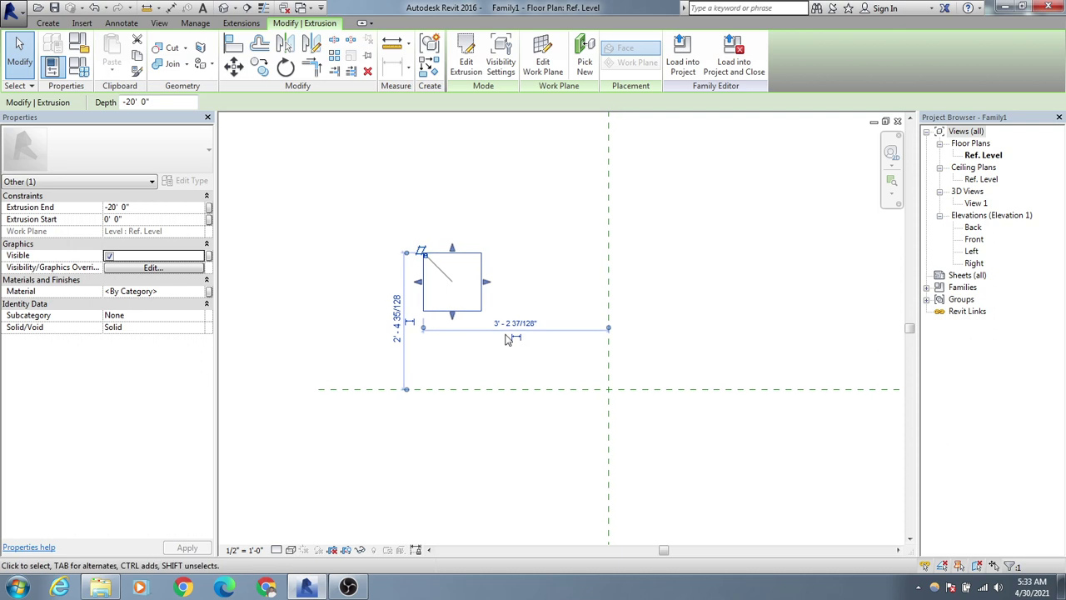
scroll(448, 243, "up", 2)
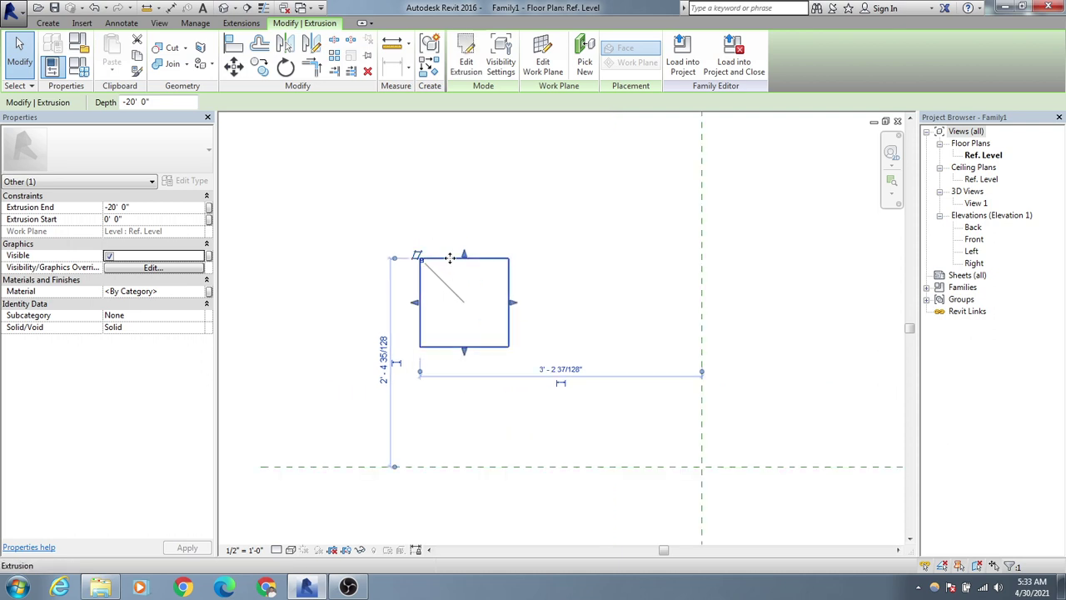
scroll(500, 279, "down", 2)
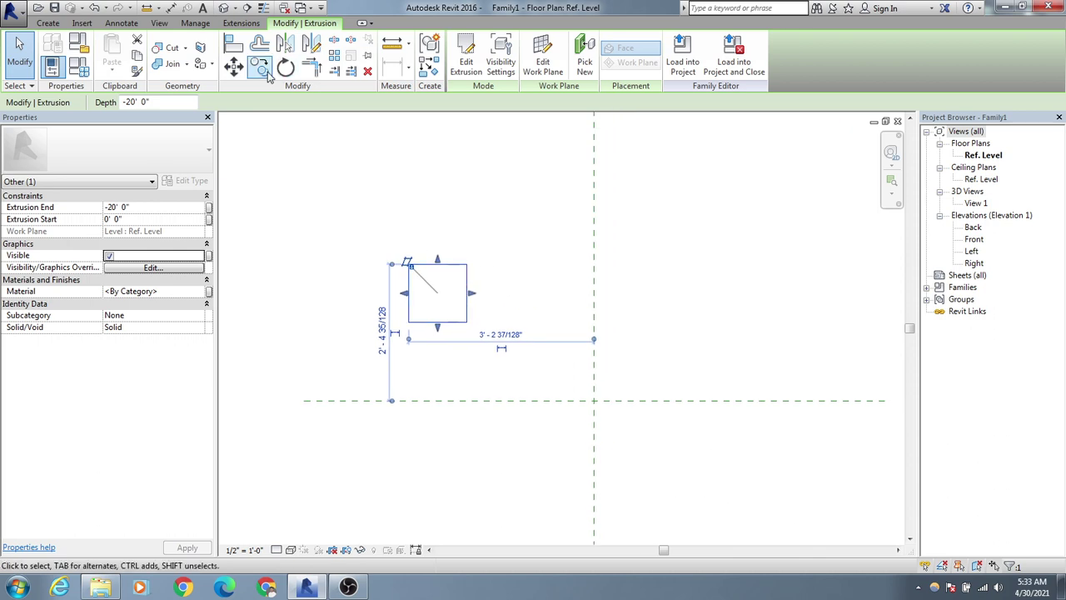
left_click(263, 72)
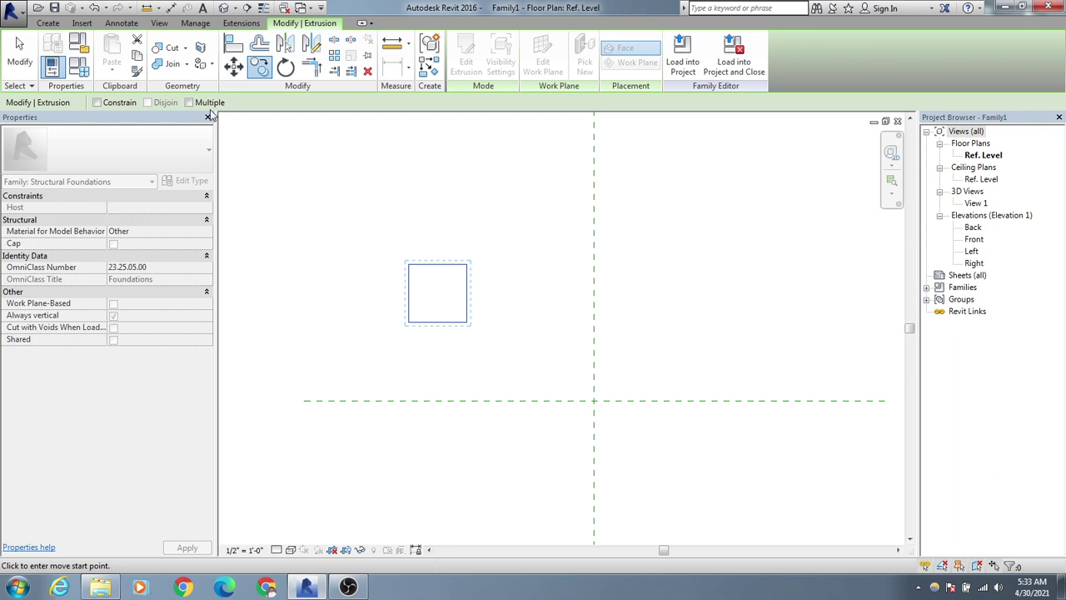
left_click(190, 103)
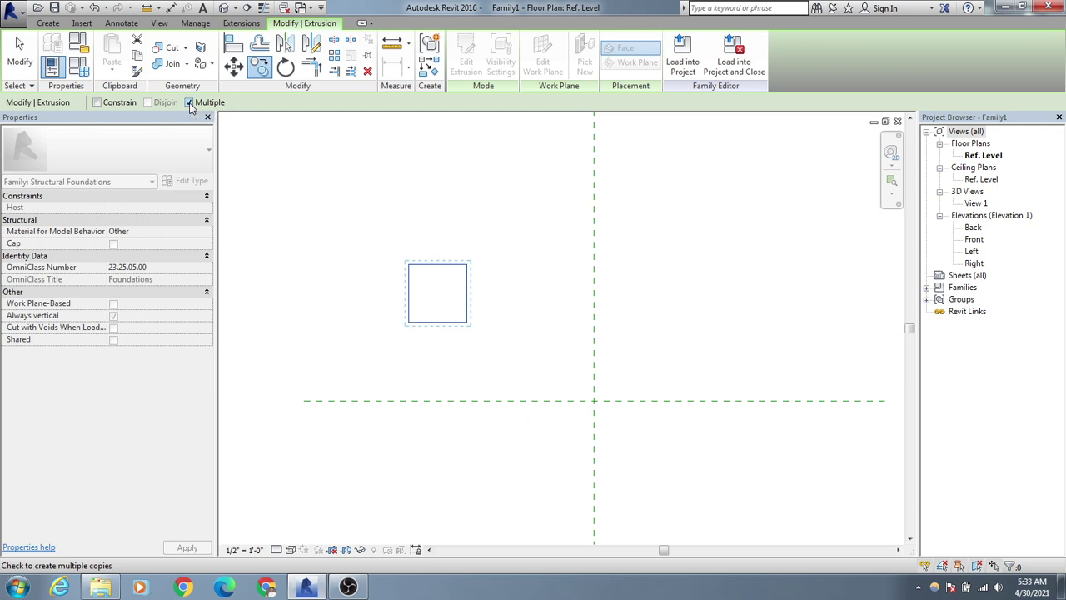
middle_click_drag(388, 202, 362, 199)
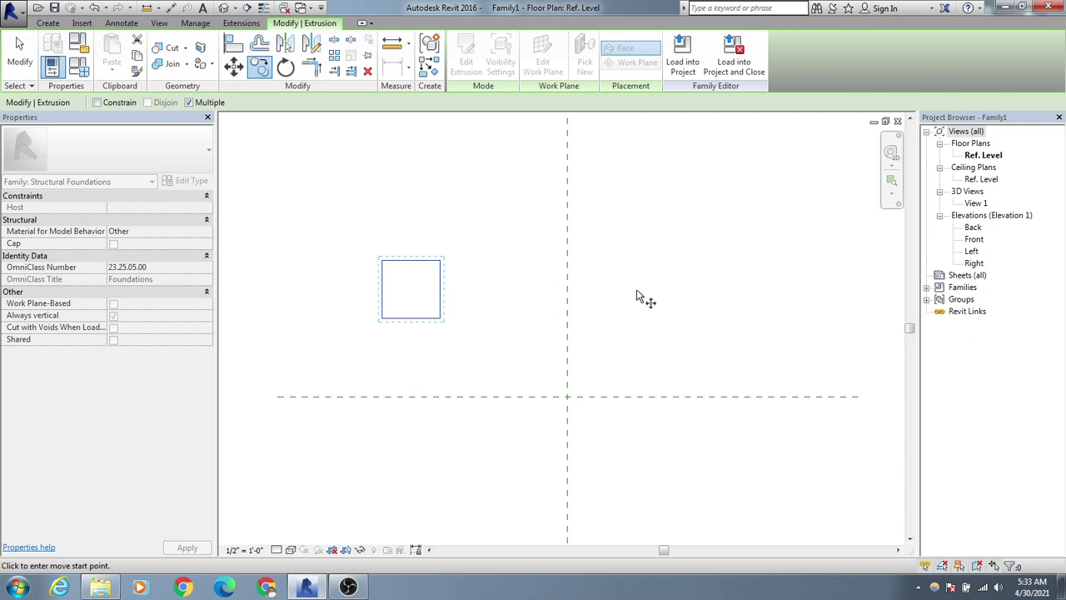
middle_click_drag(638, 298, 623, 296)
left_click(425, 289)
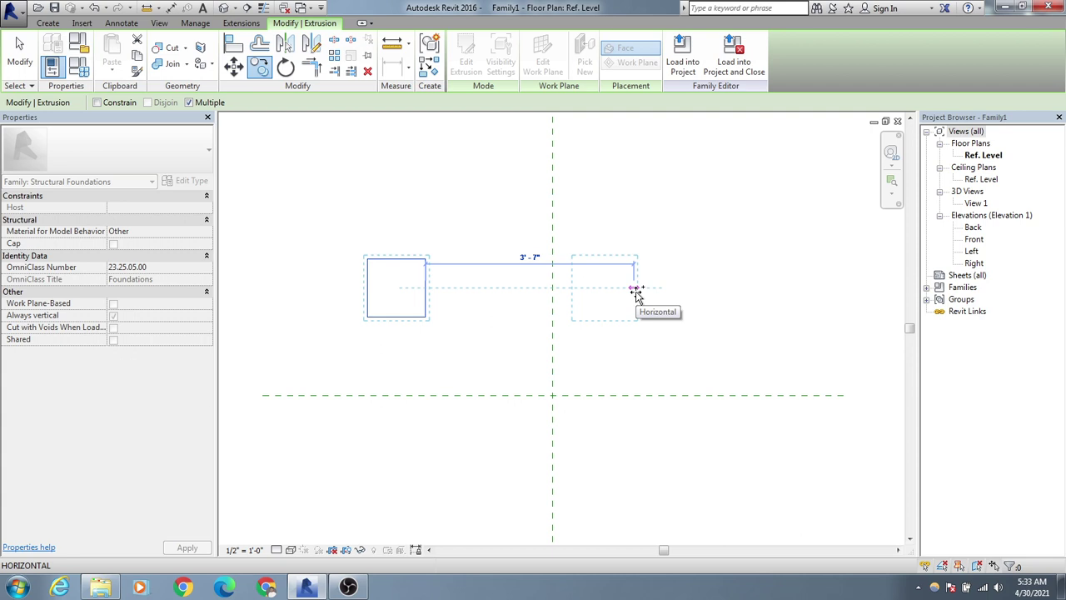
type("3.5'")
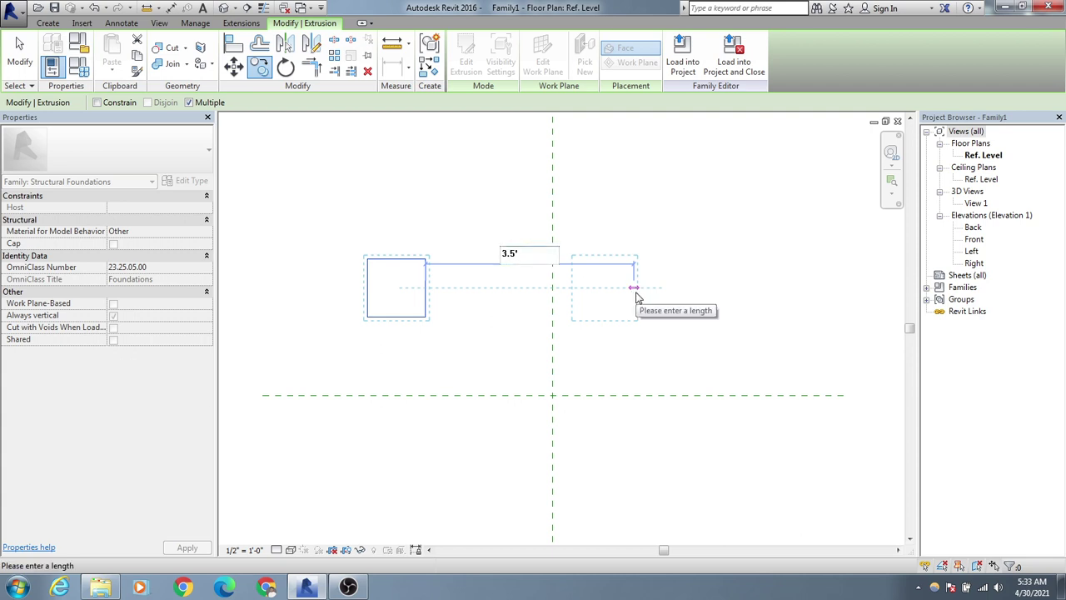
key("Return")
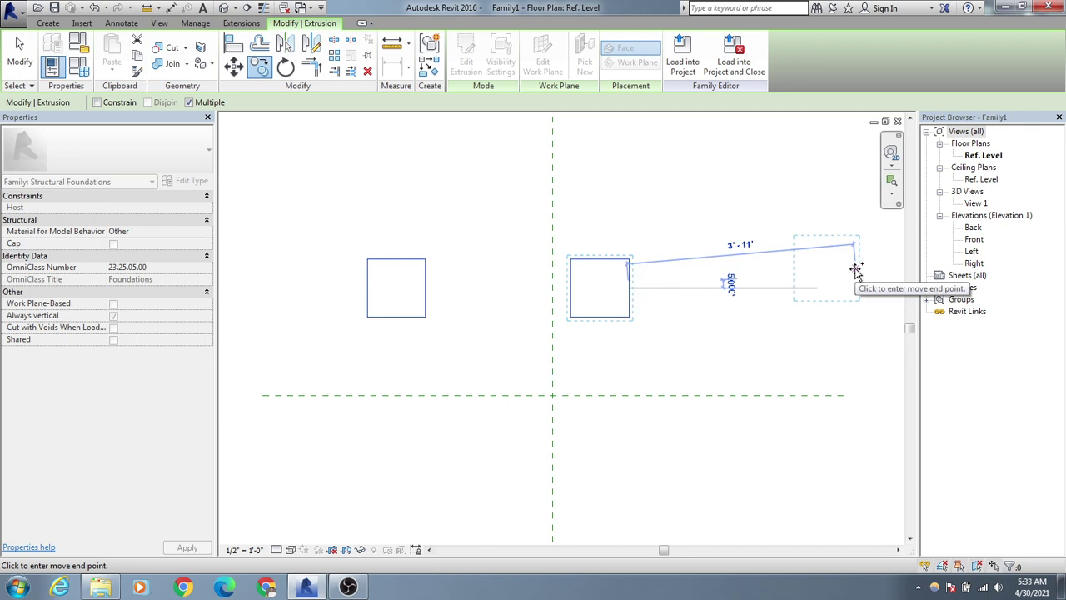
Step: Place another copy 3.5' to the right of the second square to complete a row of three, and finish copying
middle_click_drag(805, 303, 616, 278)
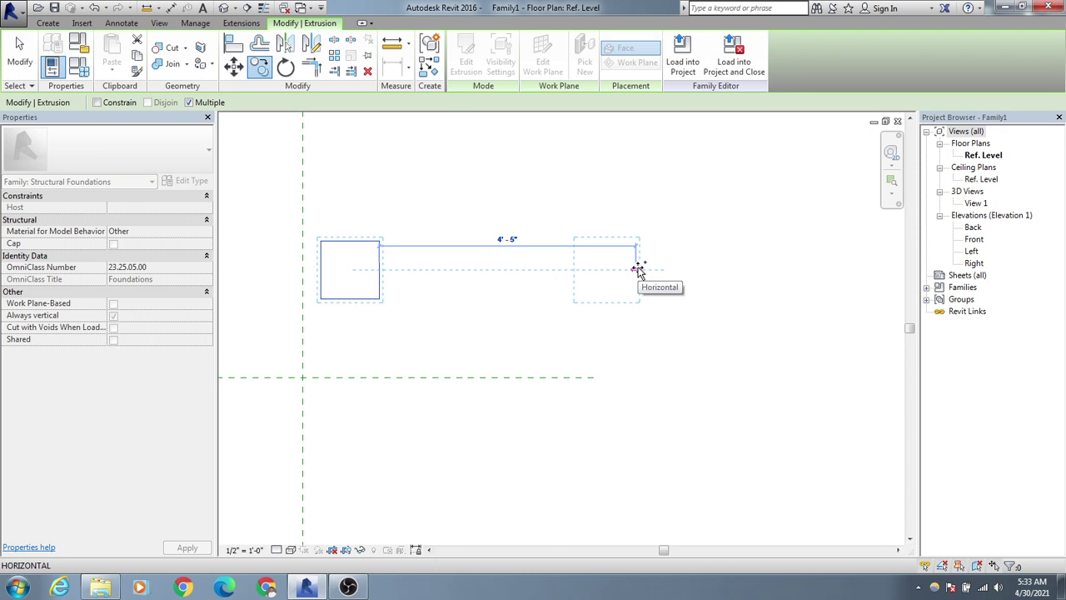
type("3")
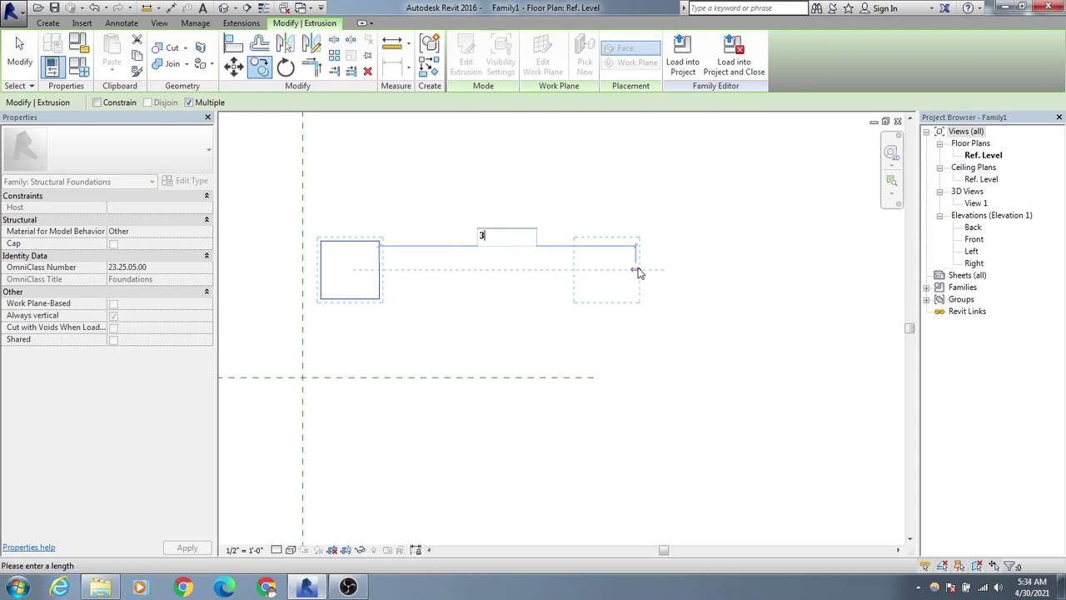
type(".5'")
key("Return")
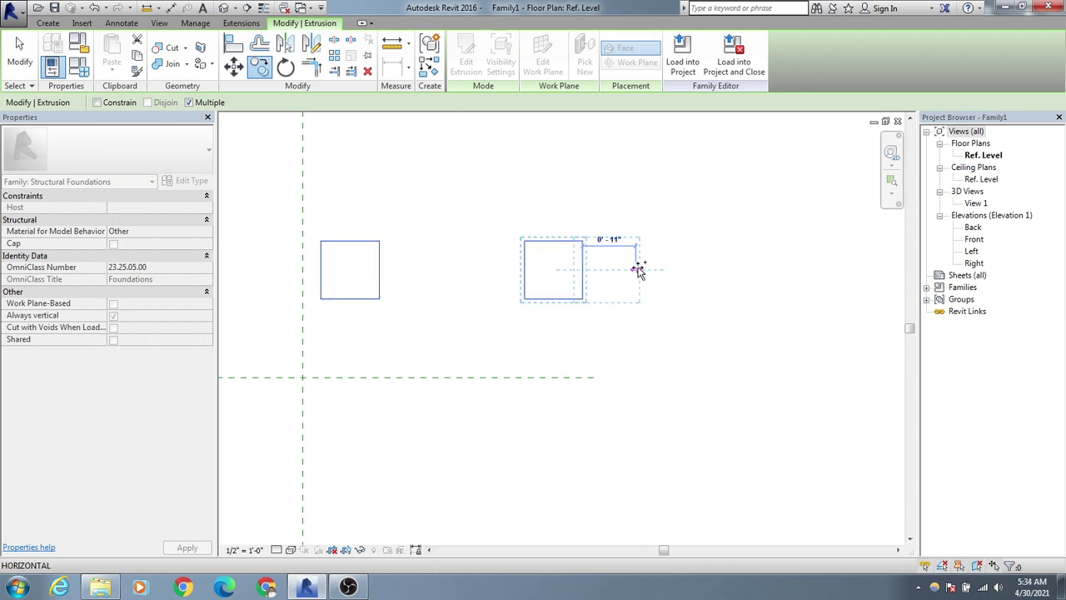
scroll(638, 269, "down", 3)
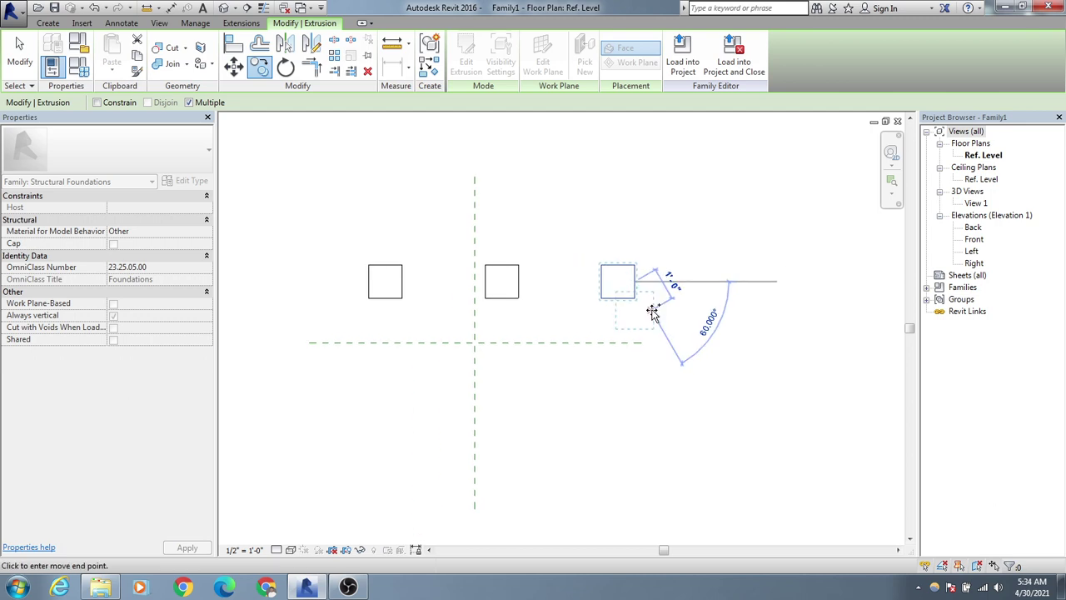
left_click(559, 196)
key("Escape")
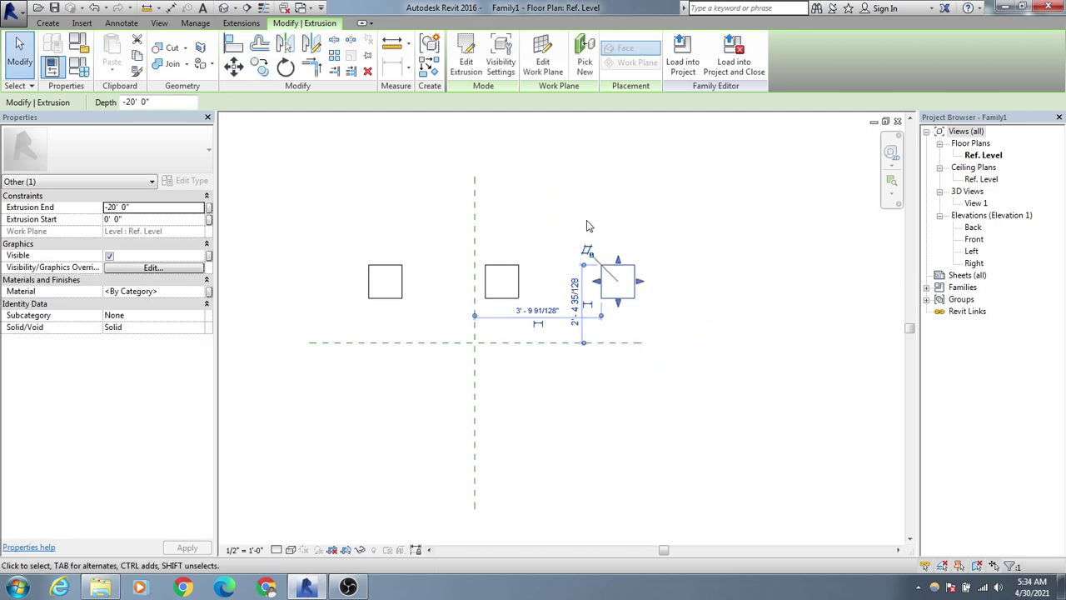
Step: Select all three extrusions in the 3D view and copy the row 3.5' straight down in the Ref. Level plan
double_click(978, 204)
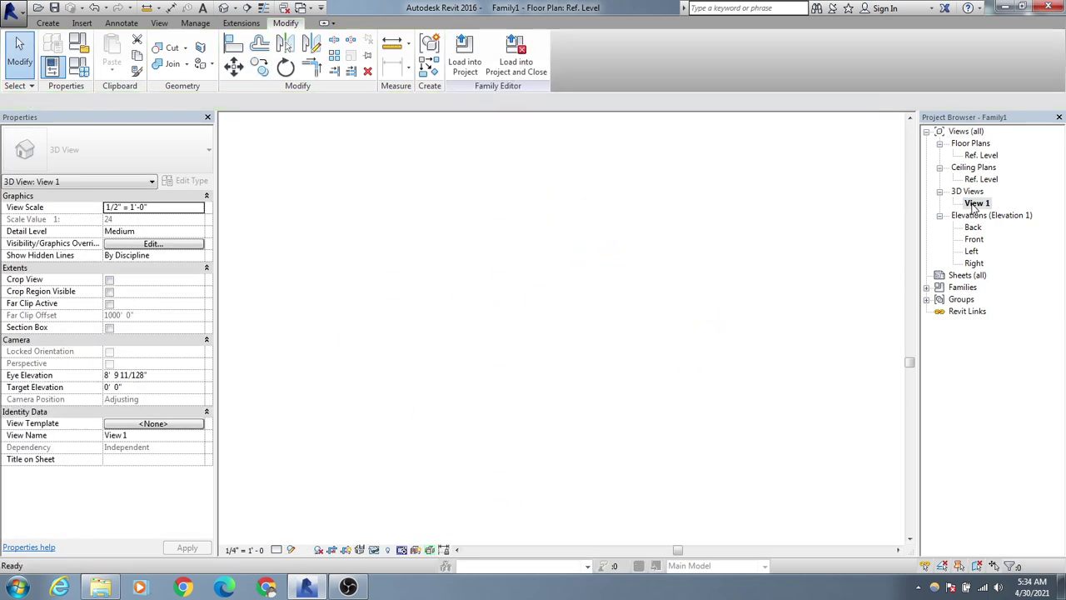
left_click_drag(714, 184, 385, 261)
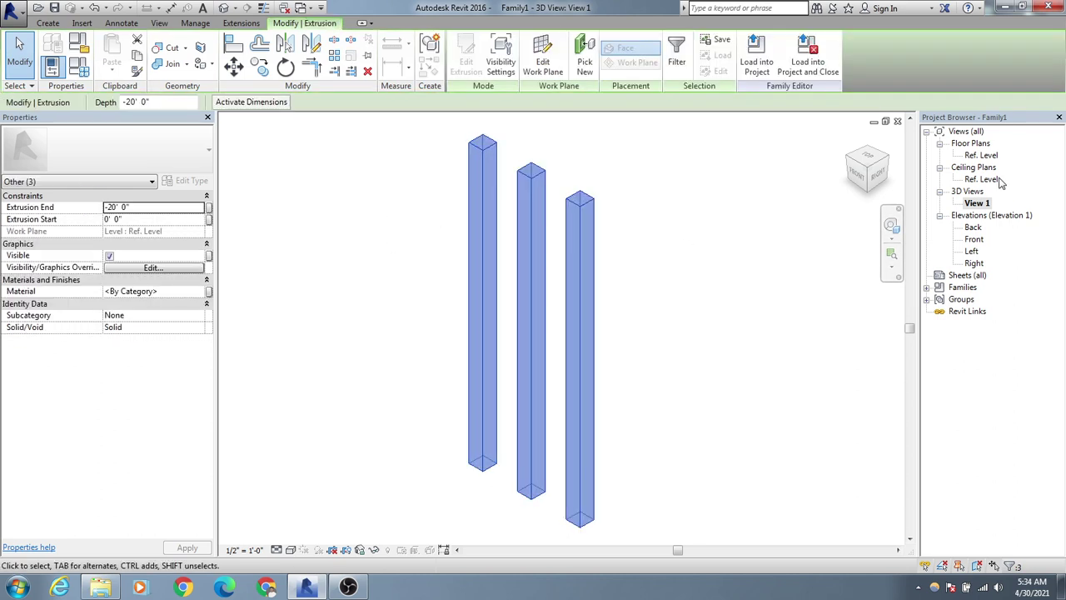
double_click(983, 155)
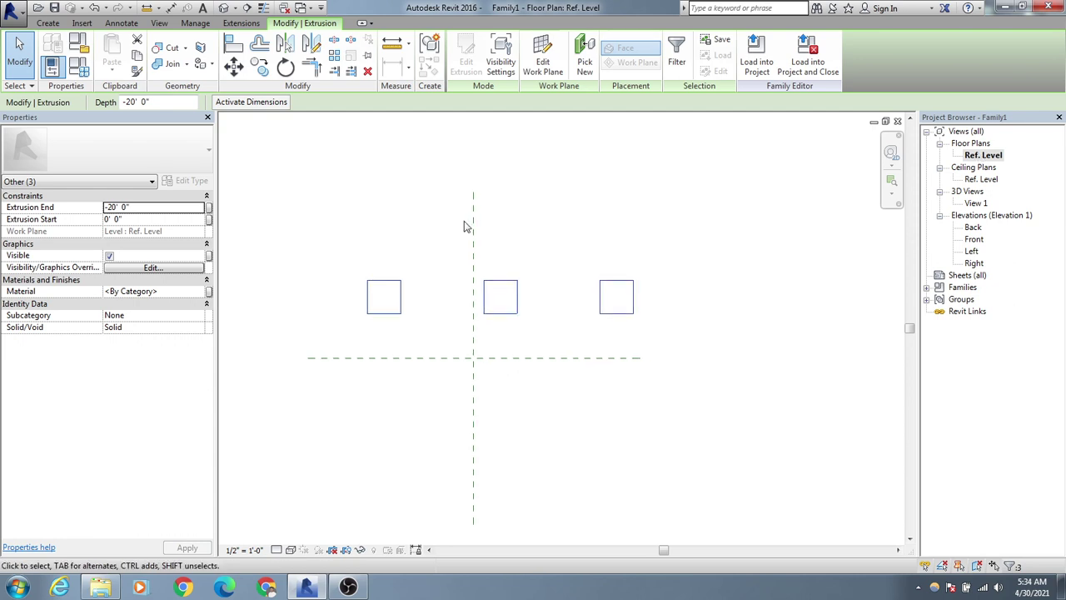
left_click(261, 71)
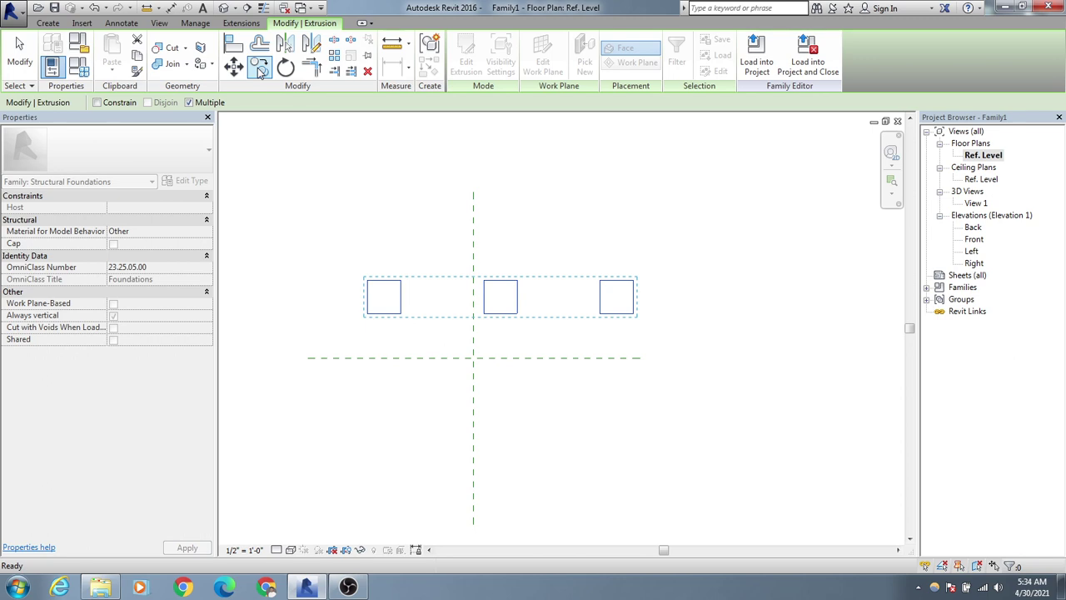
left_click(386, 313)
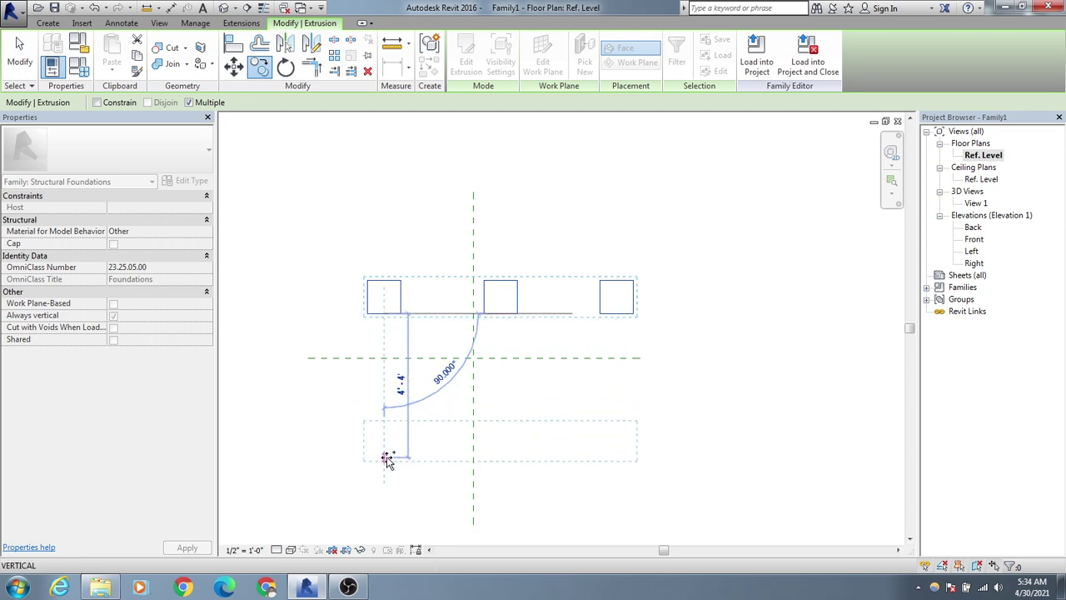
type("3.5'")
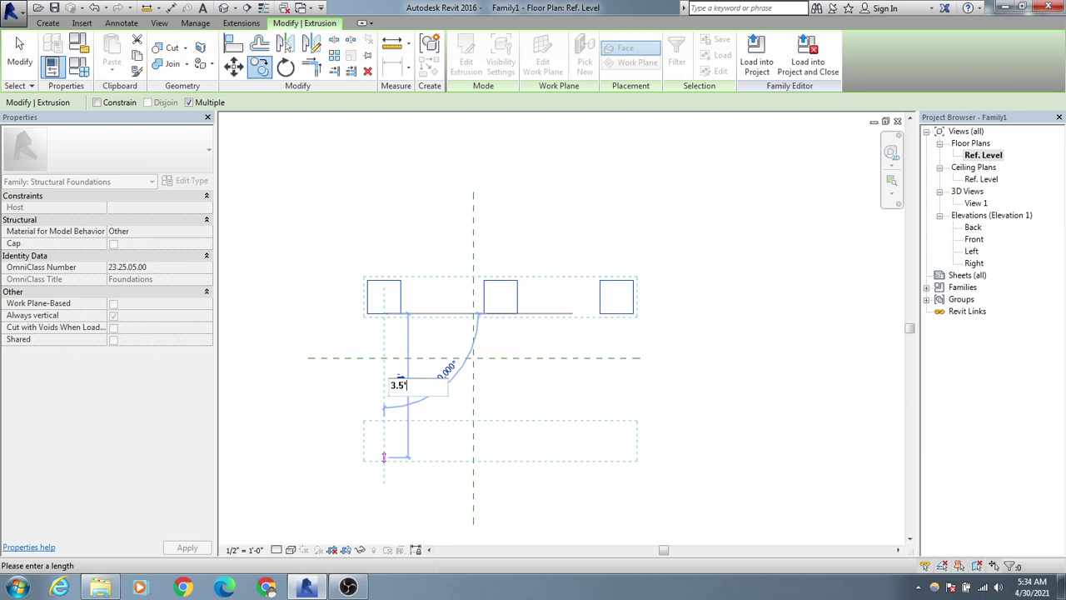
key("Return")
Step: Place a third row of extrusions 3.5' below the second row and finish copying
middle_click_drag(386, 461, 392, 340)
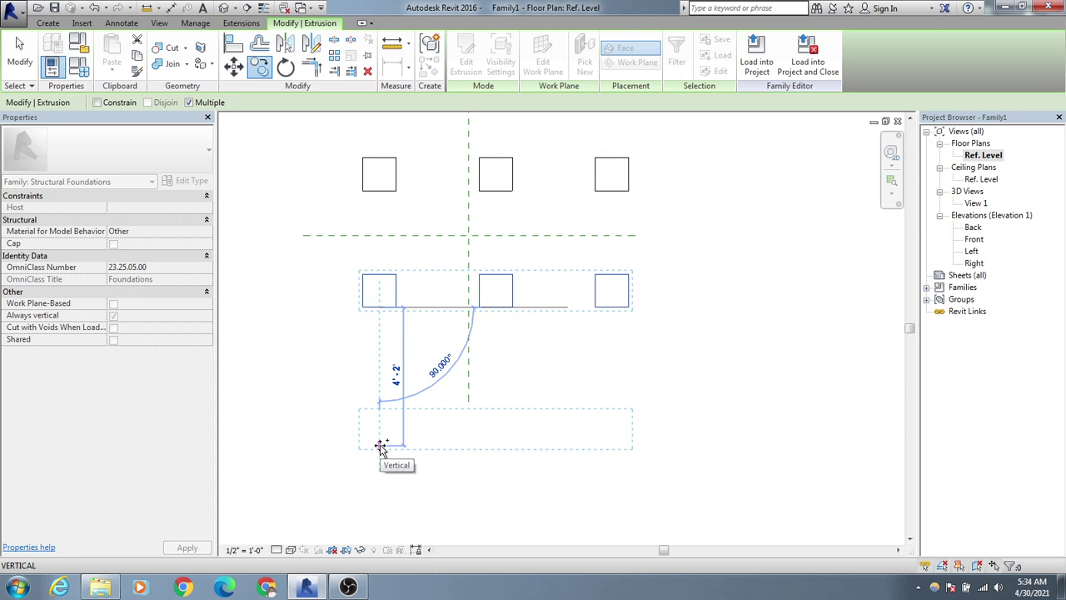
type("3.5'")
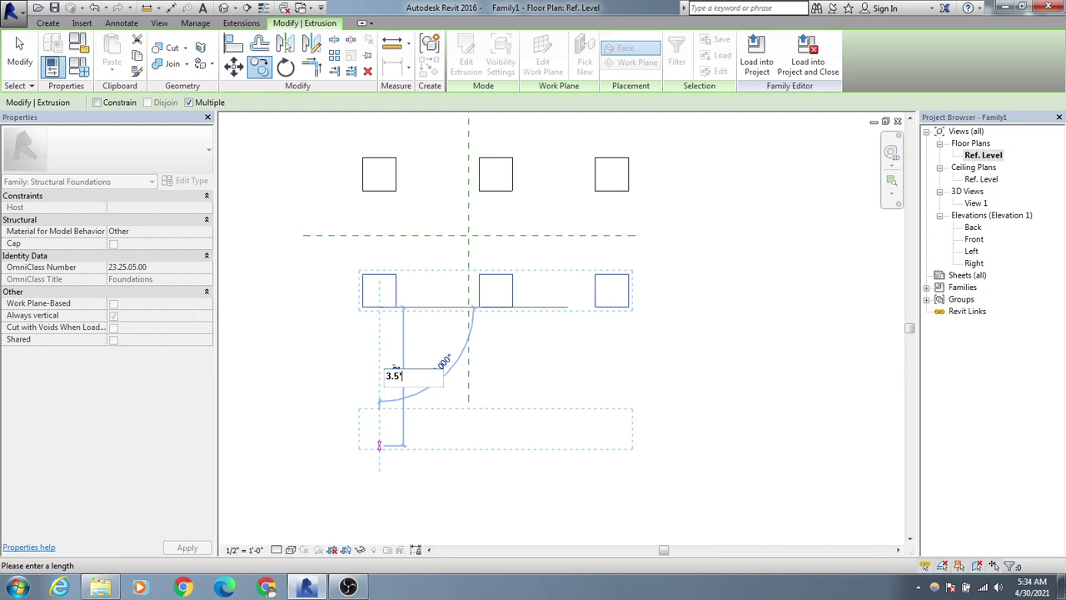
key("Return")
middle_click_drag(546, 350, 556, 360)
key("Escape")
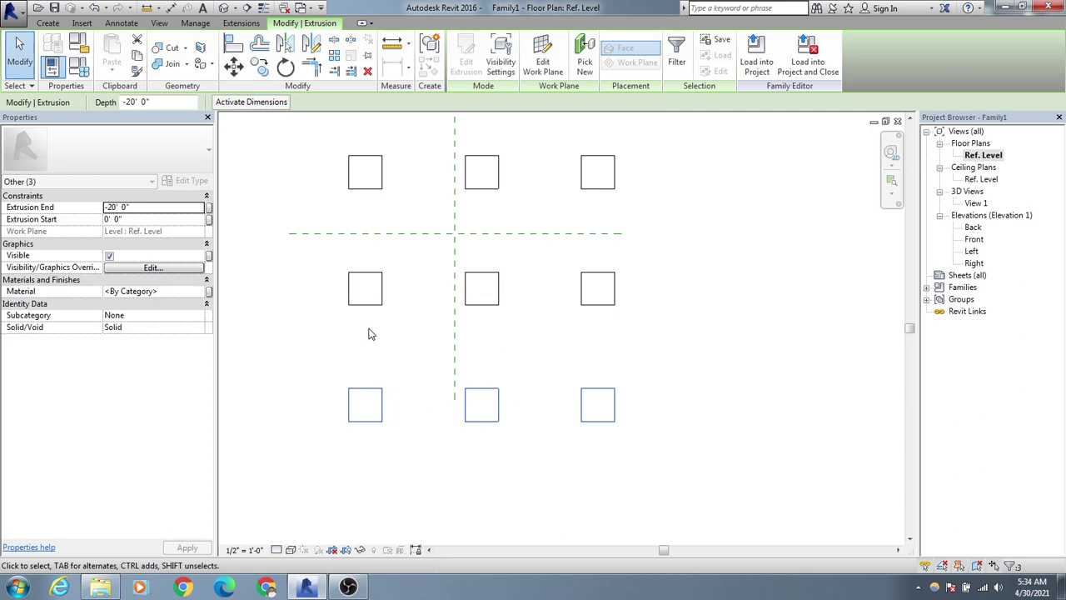
Step: Open the 3D view View 1 and set its visual style to Shaded
double_click(976, 203)
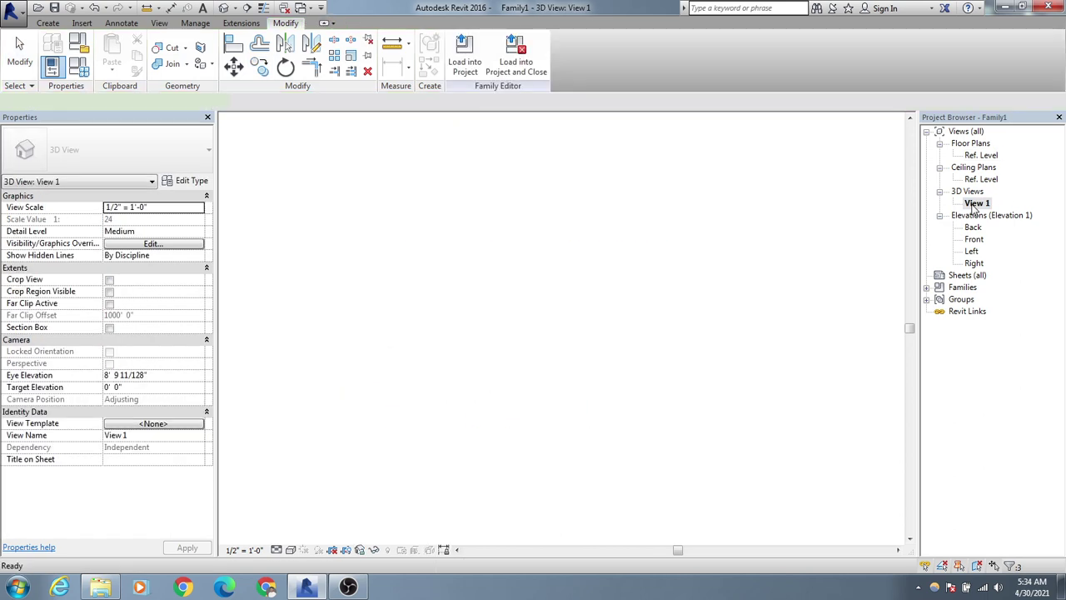
left_click(663, 284)
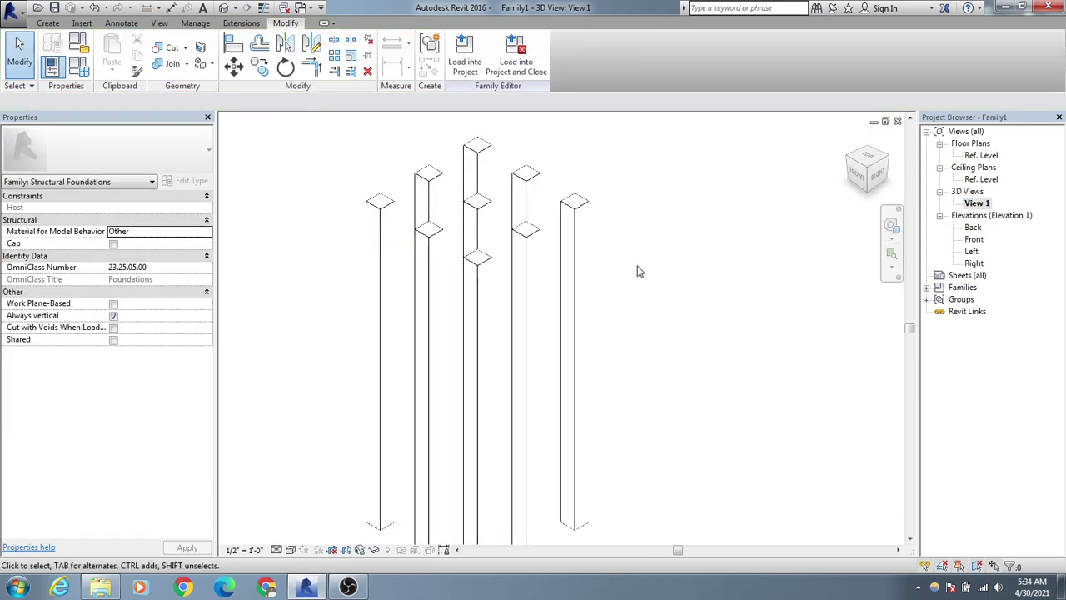
left_click(291, 550)
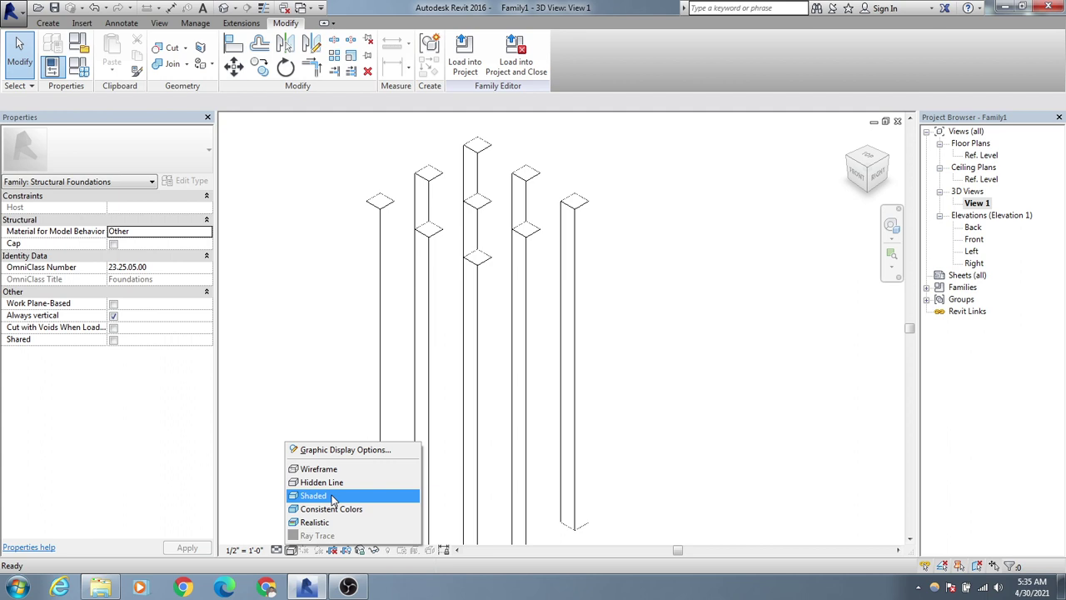
left_click(350, 498)
middle_click_drag(636, 330, 676, 283)
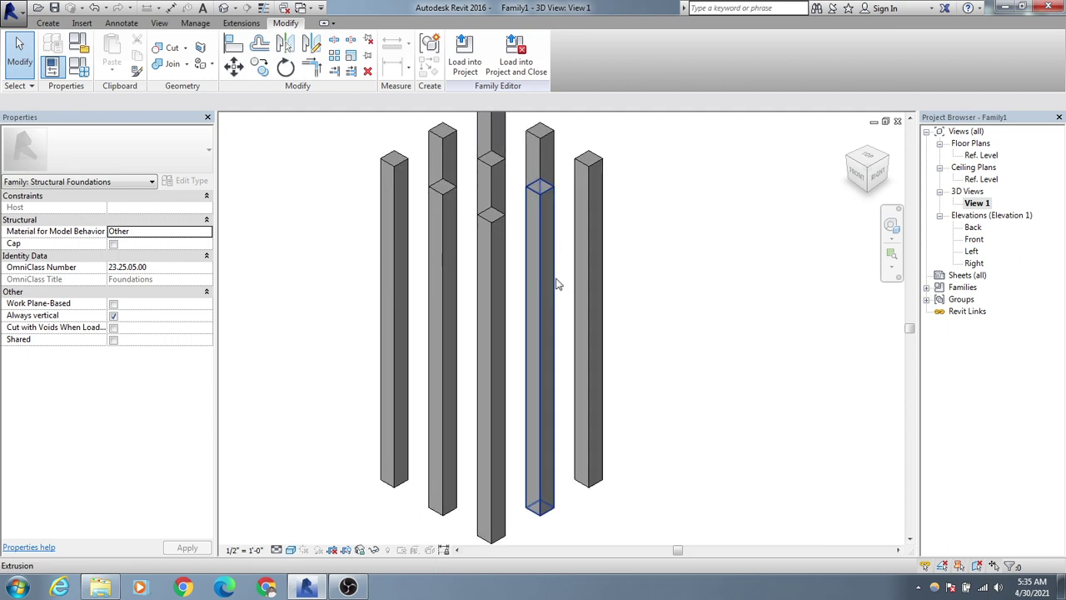
scroll(529, 271, "down", 3)
double_click(981, 155)
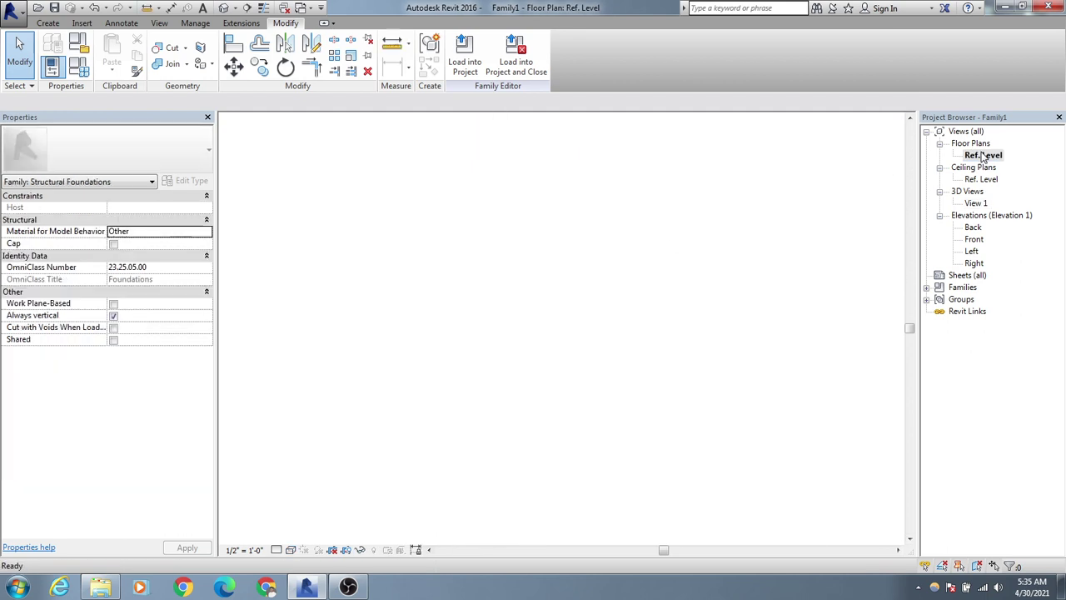
scroll(680, 305, "down", 1)
scroll(705, 316, "up", 1)
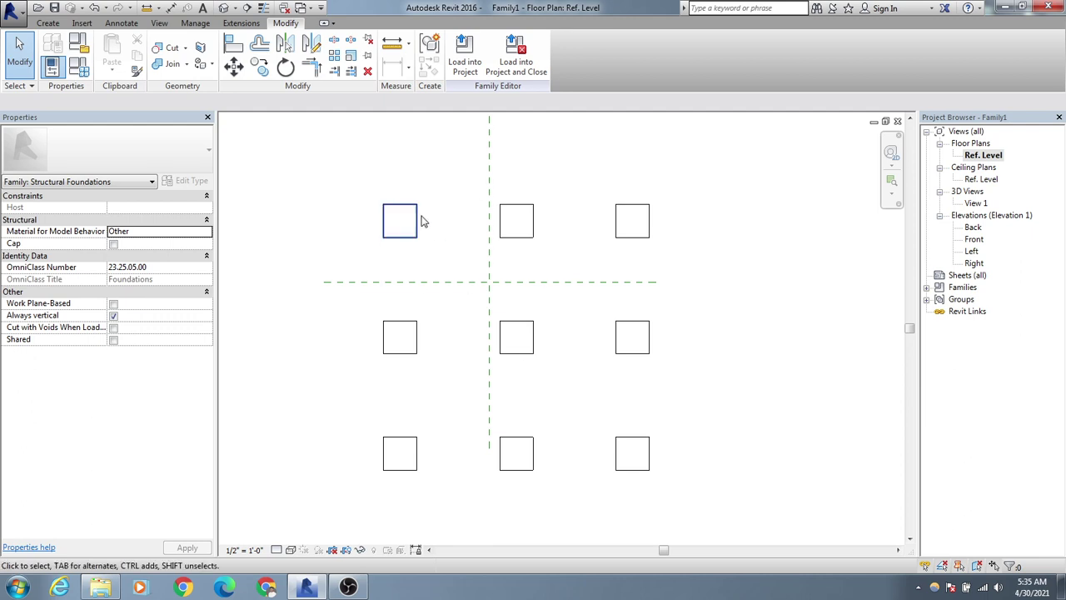
scroll(445, 262, "up", 1)
scroll(363, 192, "down", 1)
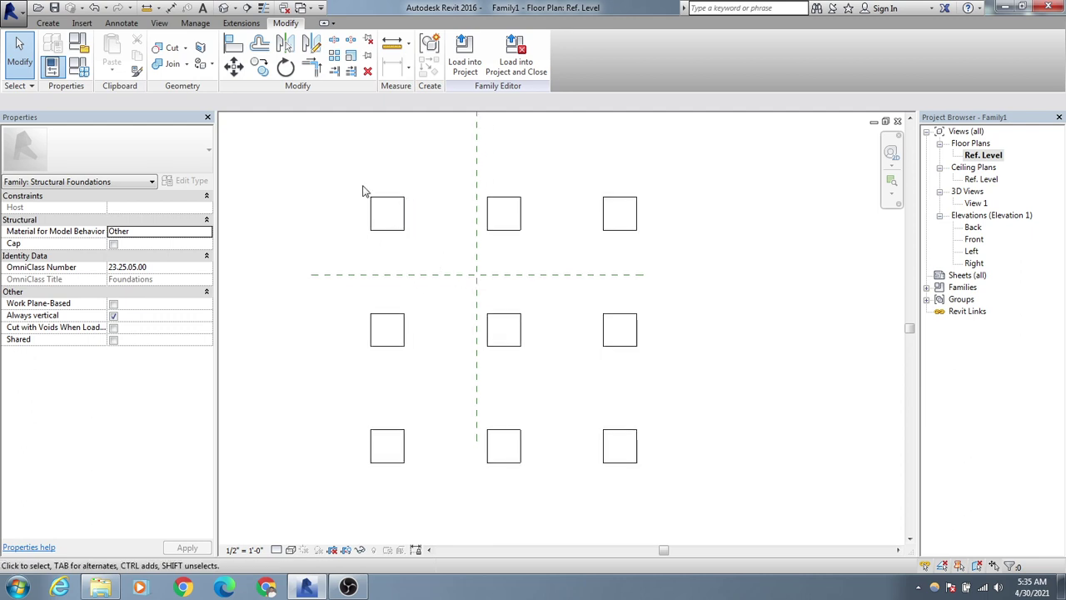
Step: Select all nine piles in the 3D view and move them in the Ref. Level plan to center the middle row on the Center (Front/Back) plane
double_click(979, 205)
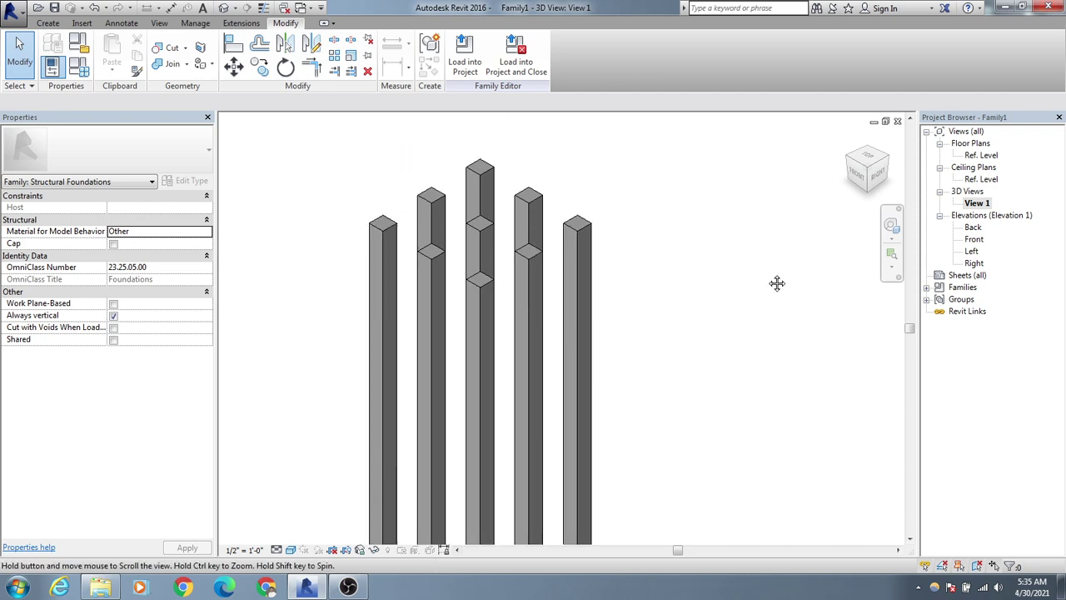
left_click_drag(762, 130, 333, 386)
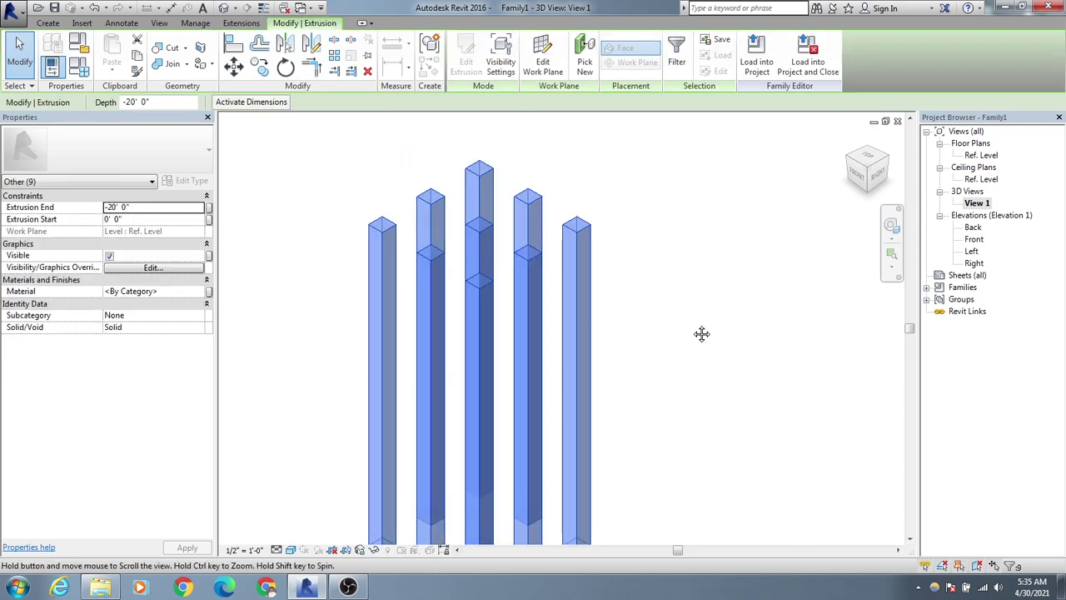
middle_click_drag(701, 333, 614, 280)
double_click(984, 154)
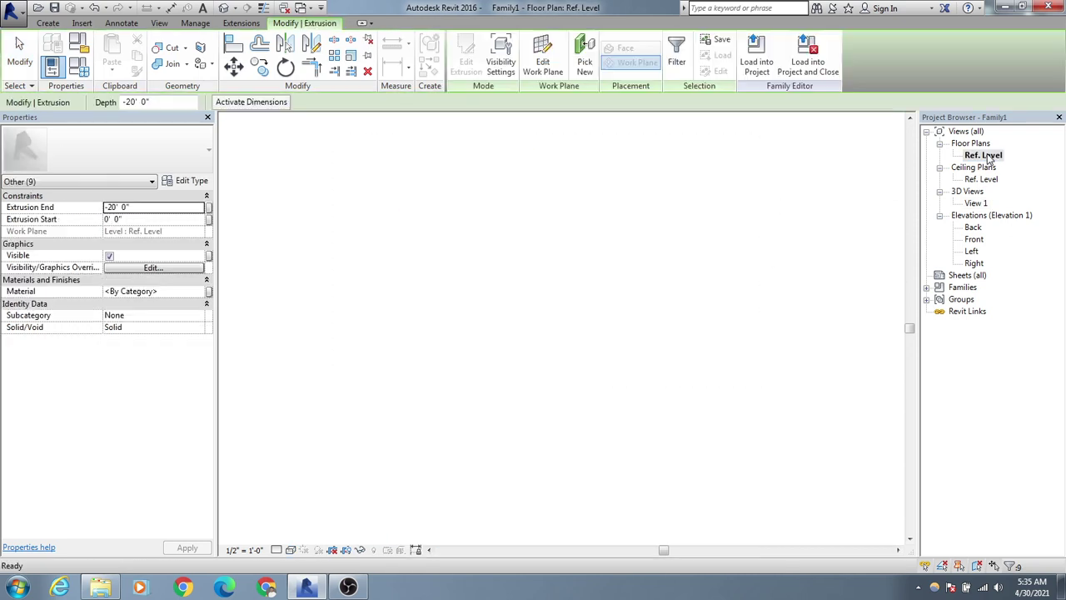
middle_click_drag(724, 278, 705, 280)
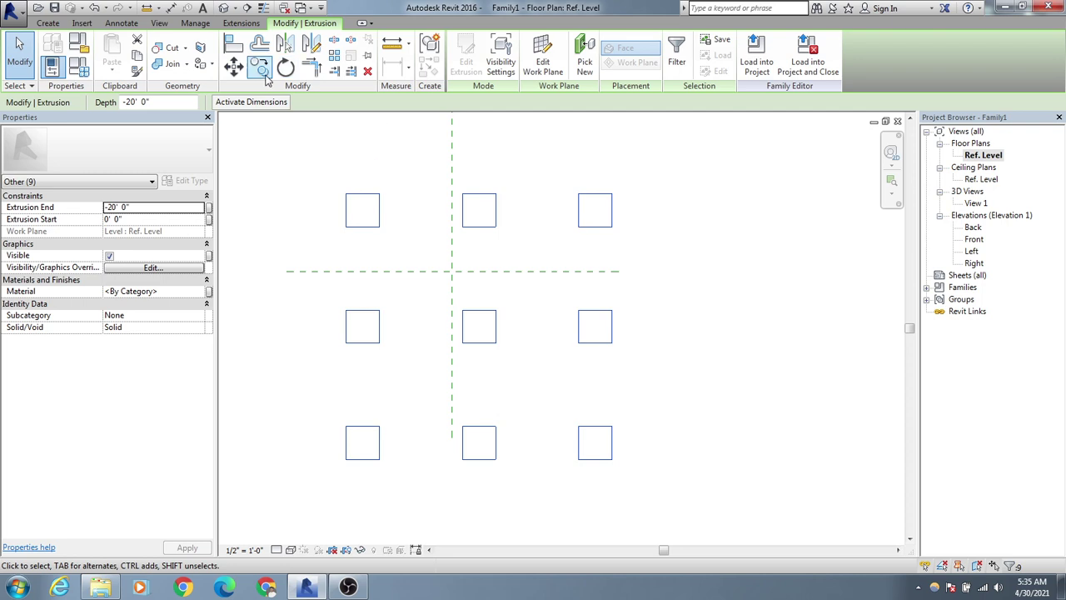
left_click(233, 66)
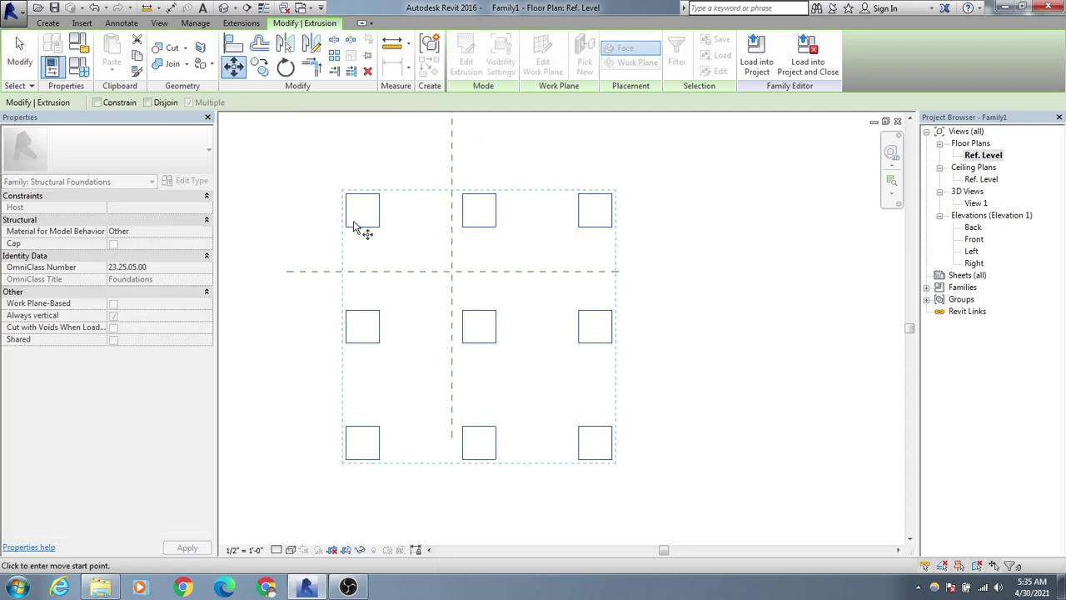
middle_click_drag(466, 313, 457, 317)
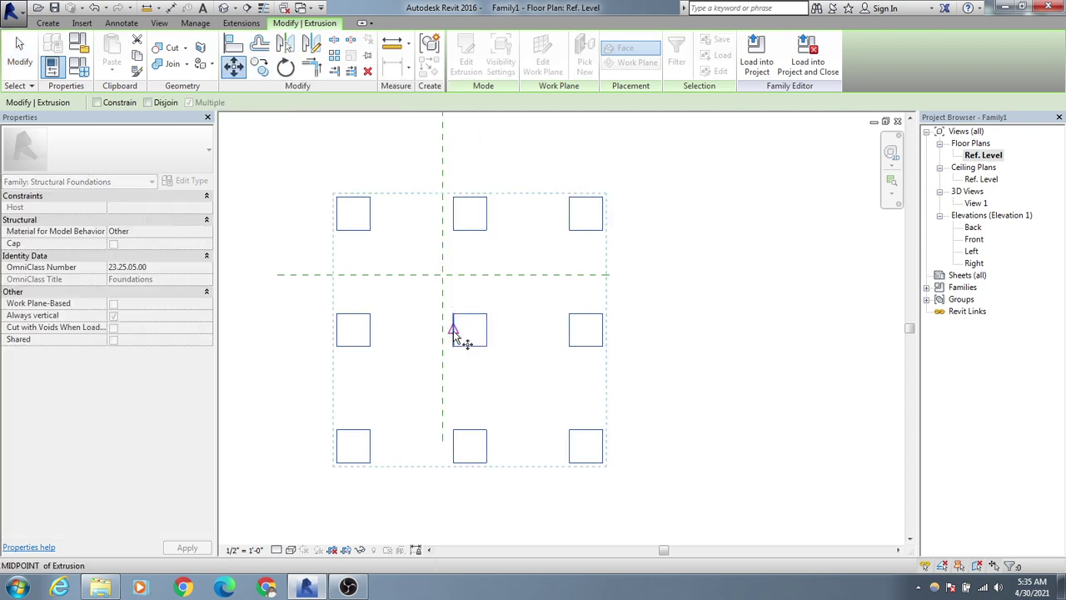
left_click(453, 330)
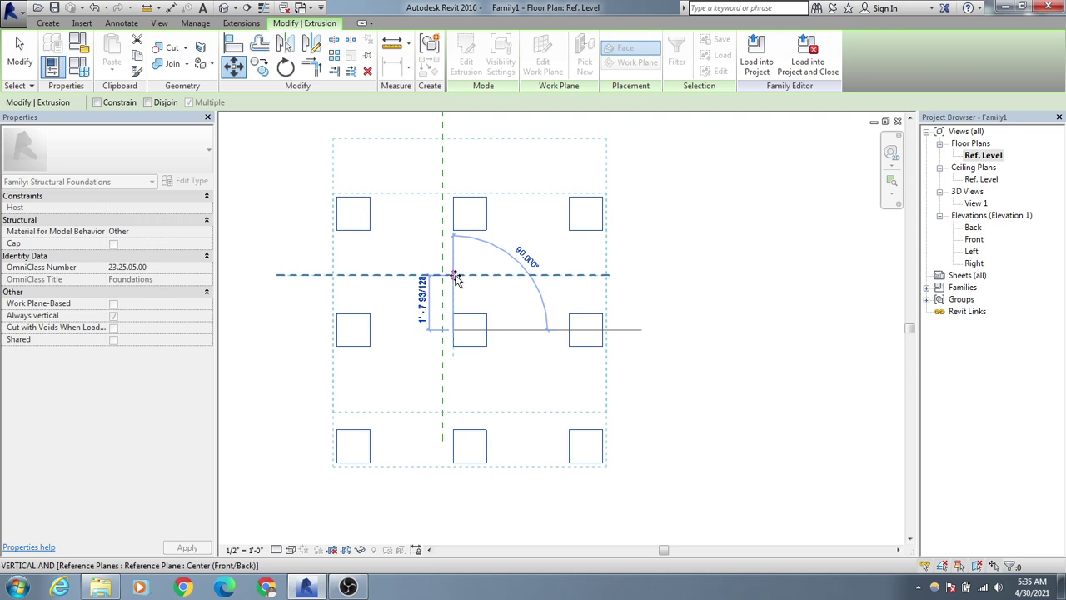
scroll(455, 279, "up", 5)
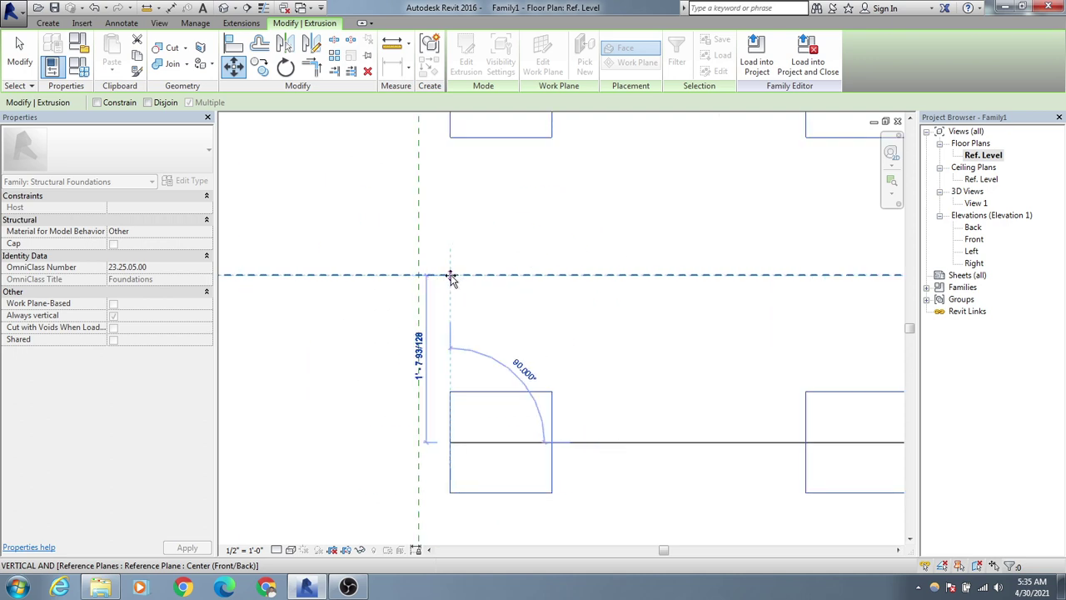
left_click(452, 275)
scroll(452, 275, "down", 6)
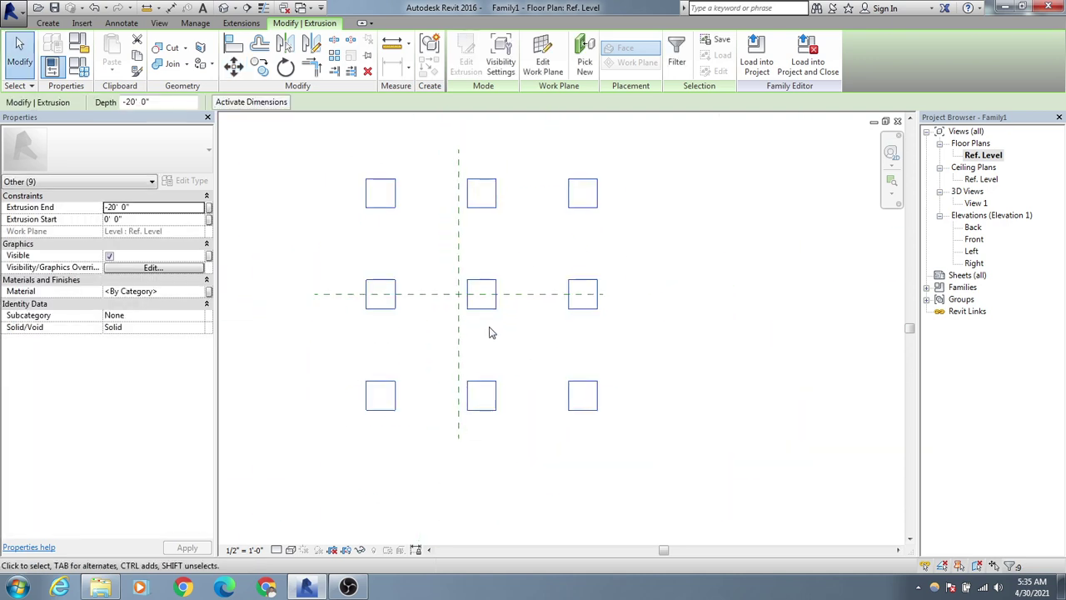
Step: Move the nine piles horizontally from the center pile's edge midpoint onto the Center (Left/Right) reference plane
left_click(234, 68)
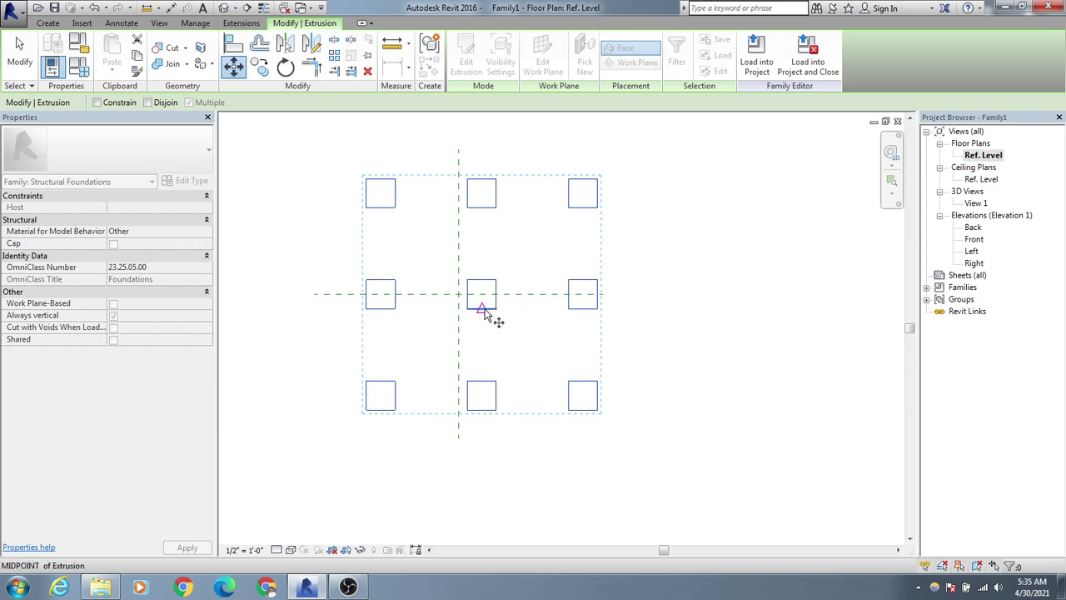
left_click(482, 310)
scroll(483, 310, "up", 4)
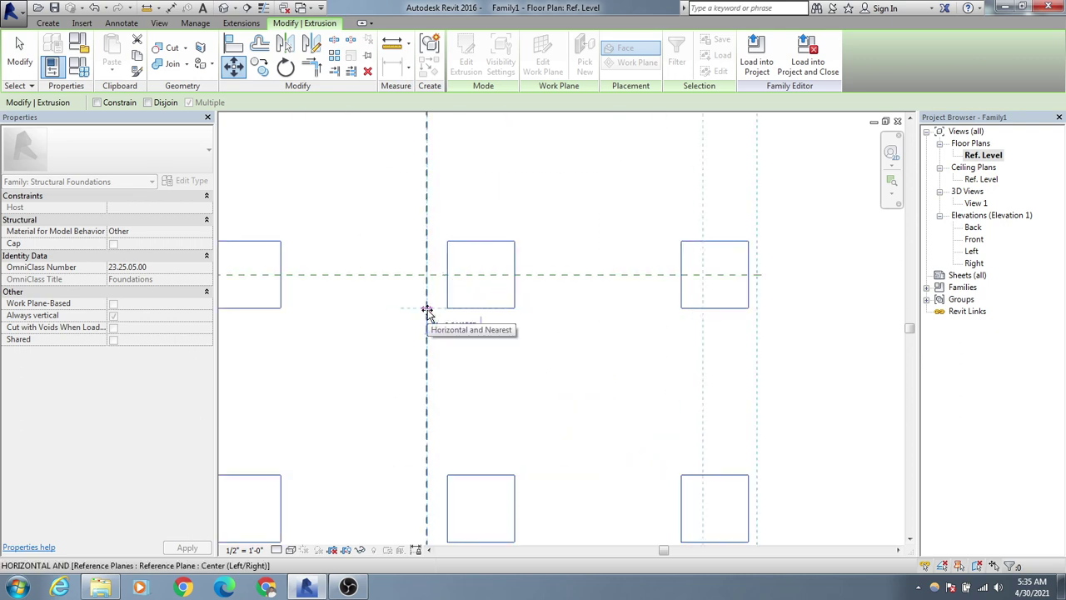
scroll(427, 309, "up", 4)
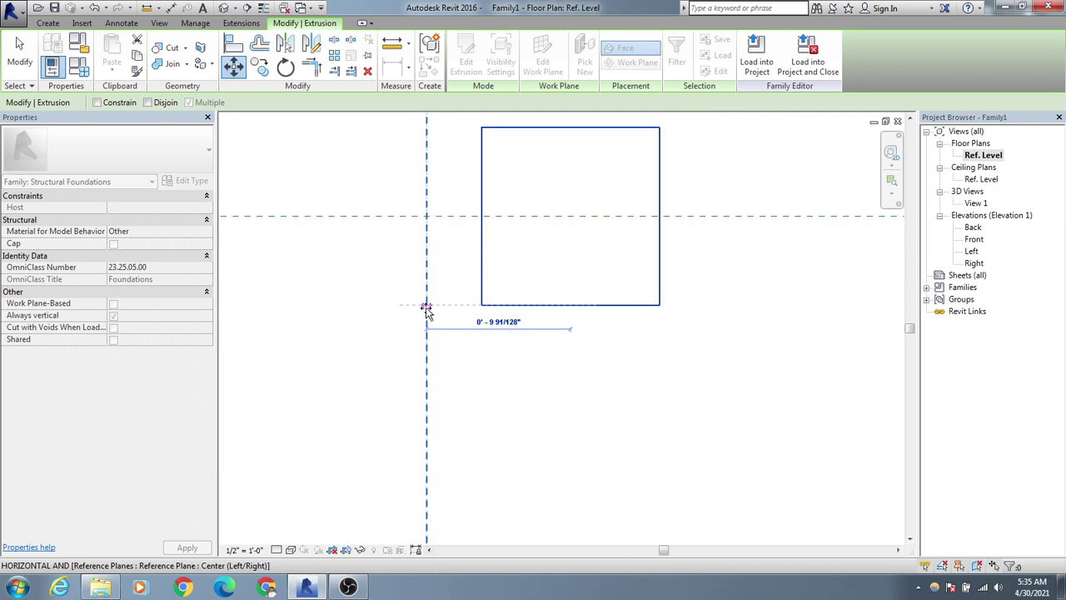
left_click(428, 309)
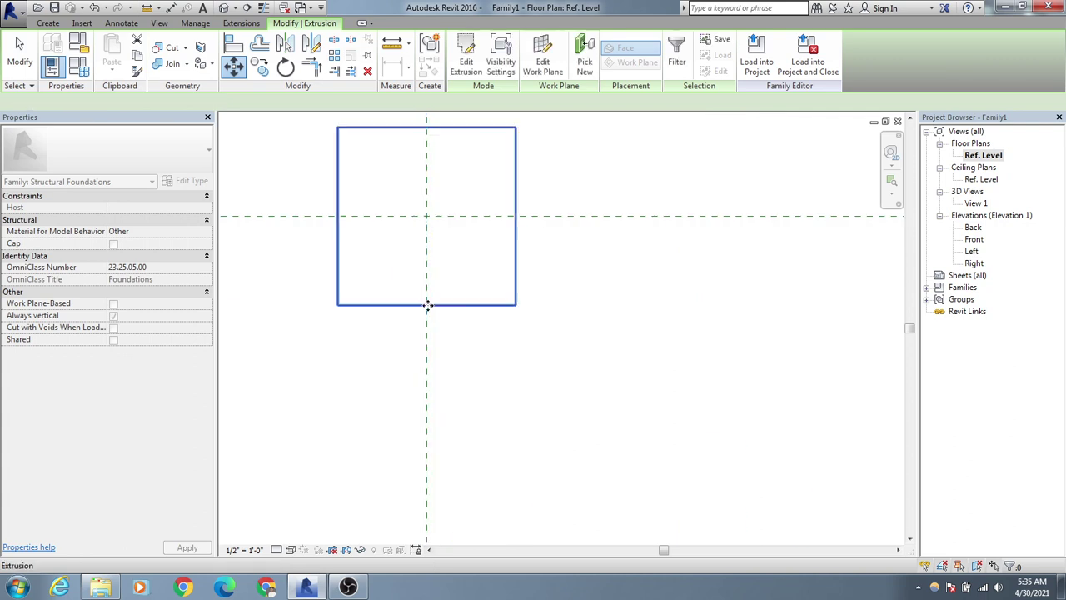
scroll(471, 335, "down", 8)
middle_click_drag(471, 335, 472, 336)
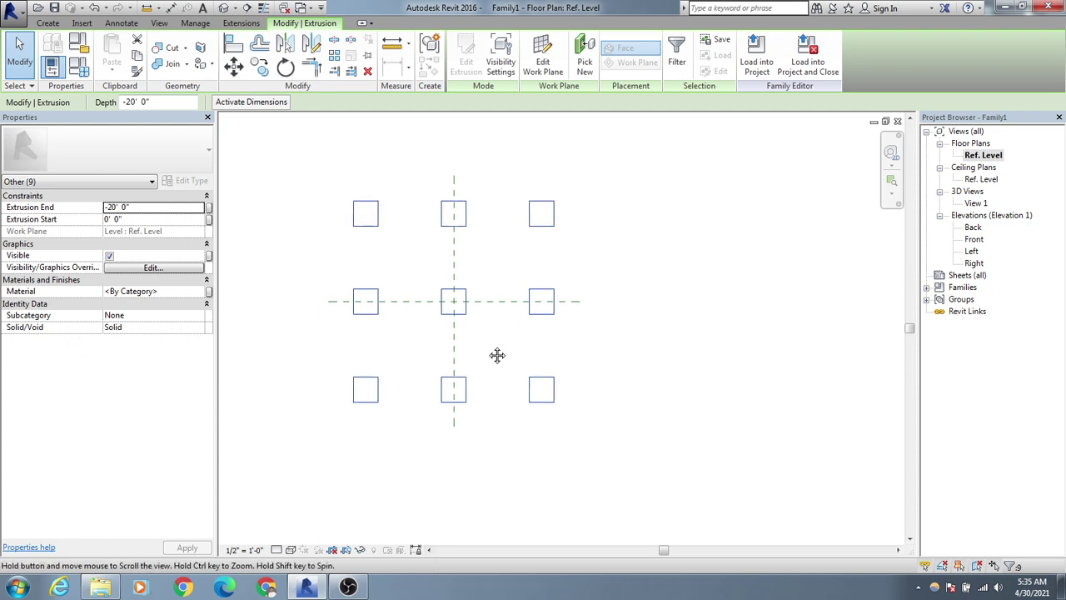
middle_click_drag(492, 352, 511, 354)
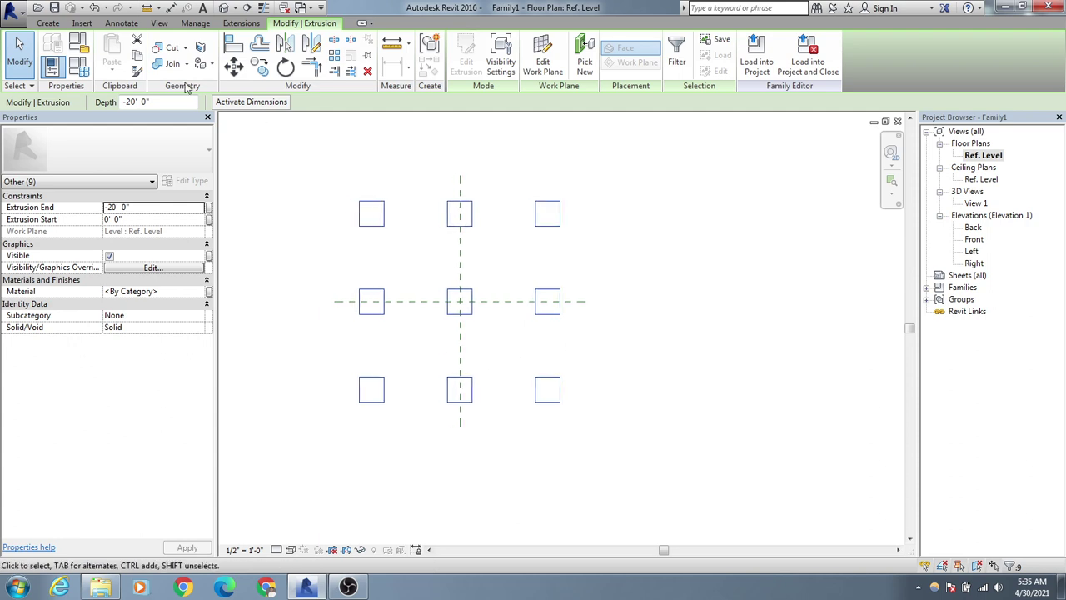
Step: Start a new extrusion for the pile cap with a depth of 1' 8" and a sketch offset of 0' 10"
left_click(47, 23)
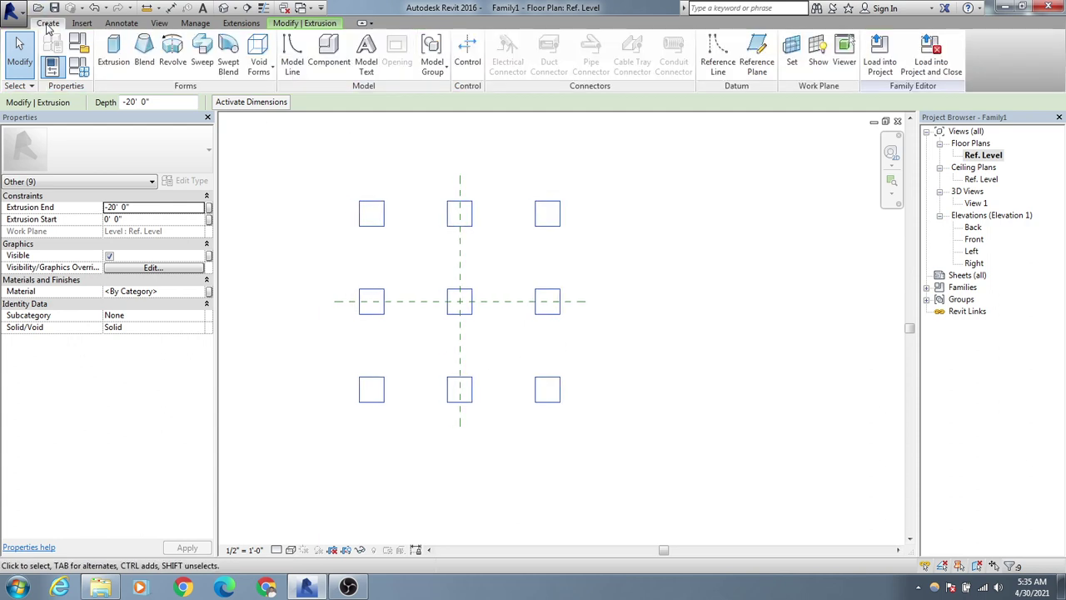
left_click(115, 55)
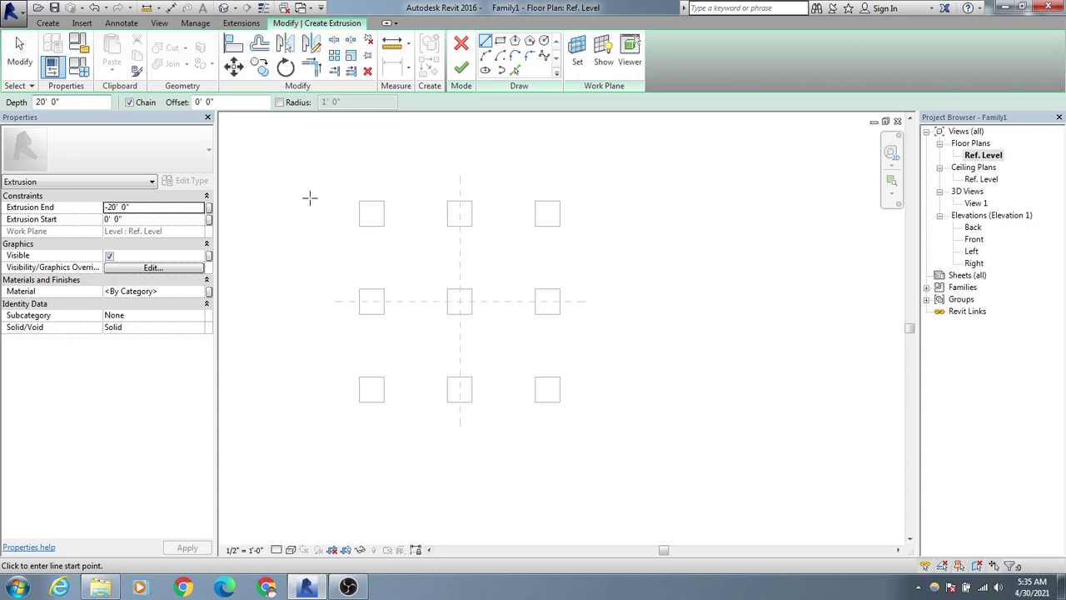
double_click(45, 102)
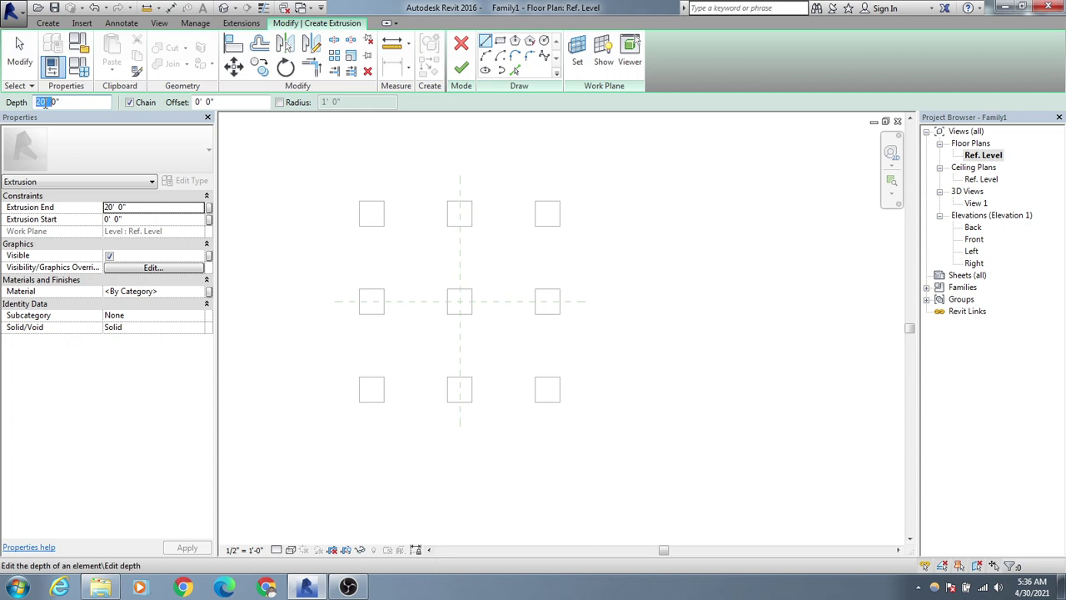
left_click(43, 102)
type("1")
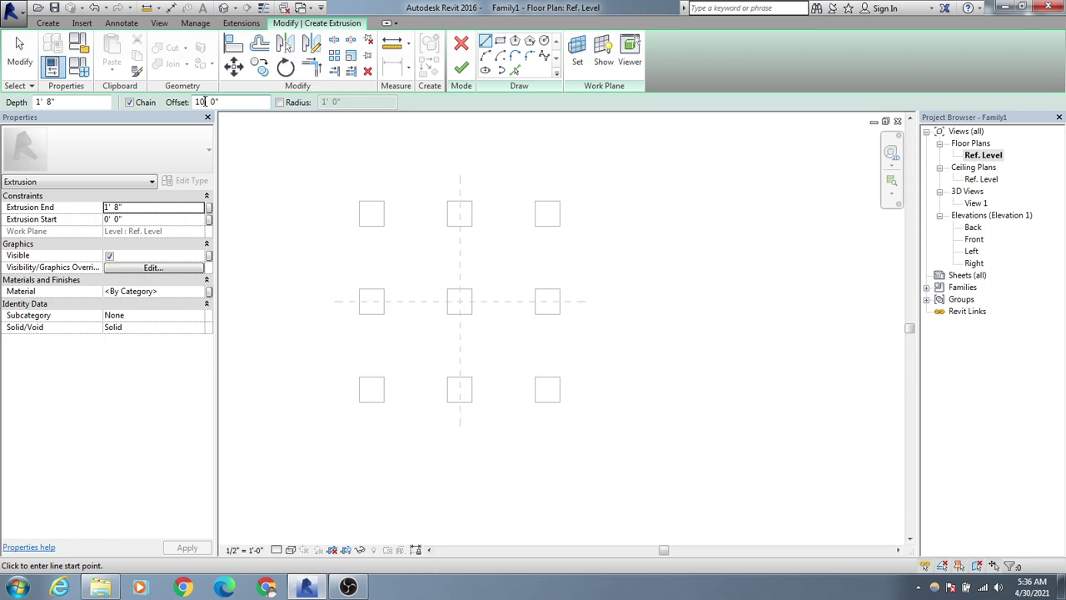
type("0")
left_click(359, 200)
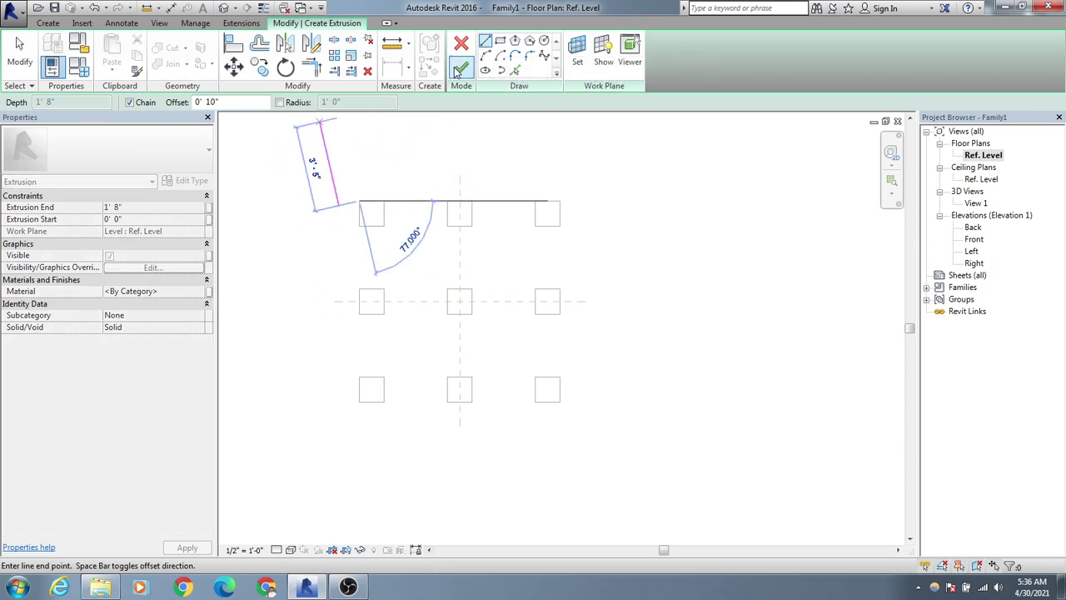
key("Escape")
key("Escape")
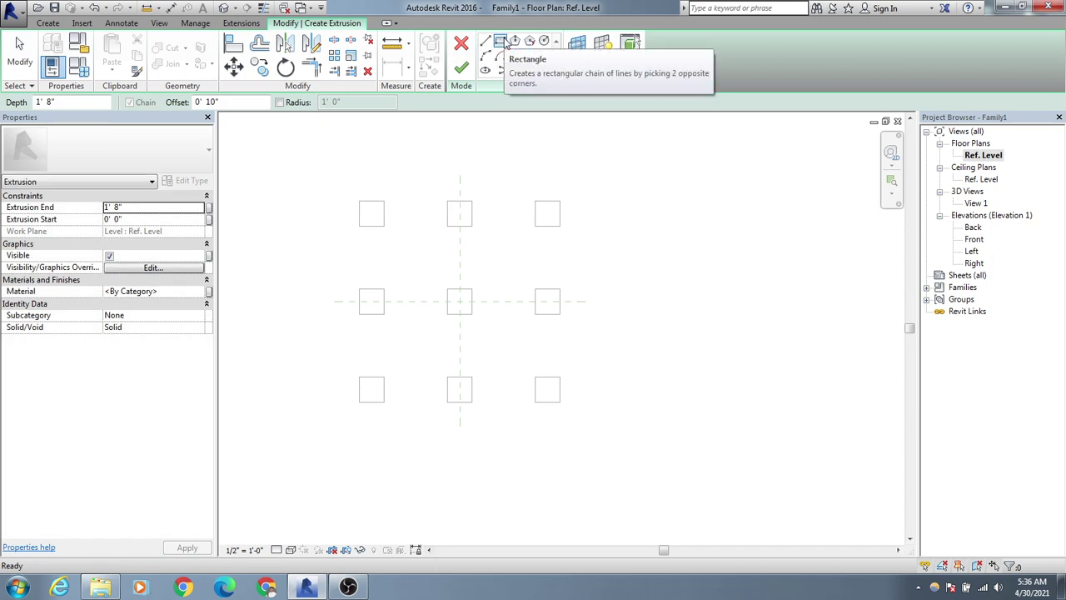
Step: Sketch a 9'-8" square cap outline, offset 10" outside opposite outer corners of the pile grid, and finish the extrusion
left_click(502, 42)
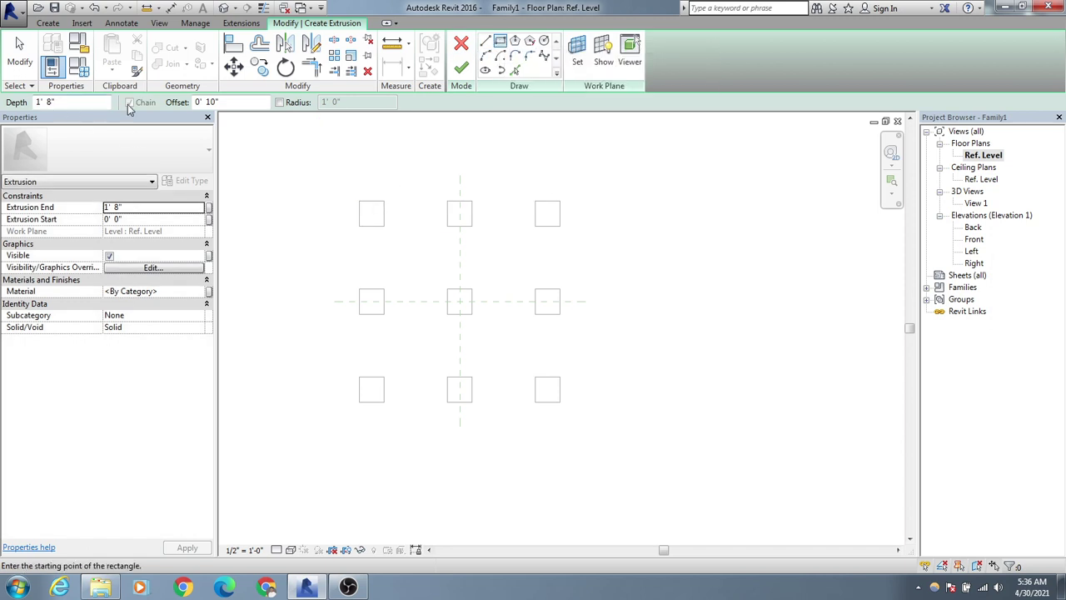
left_click(358, 201)
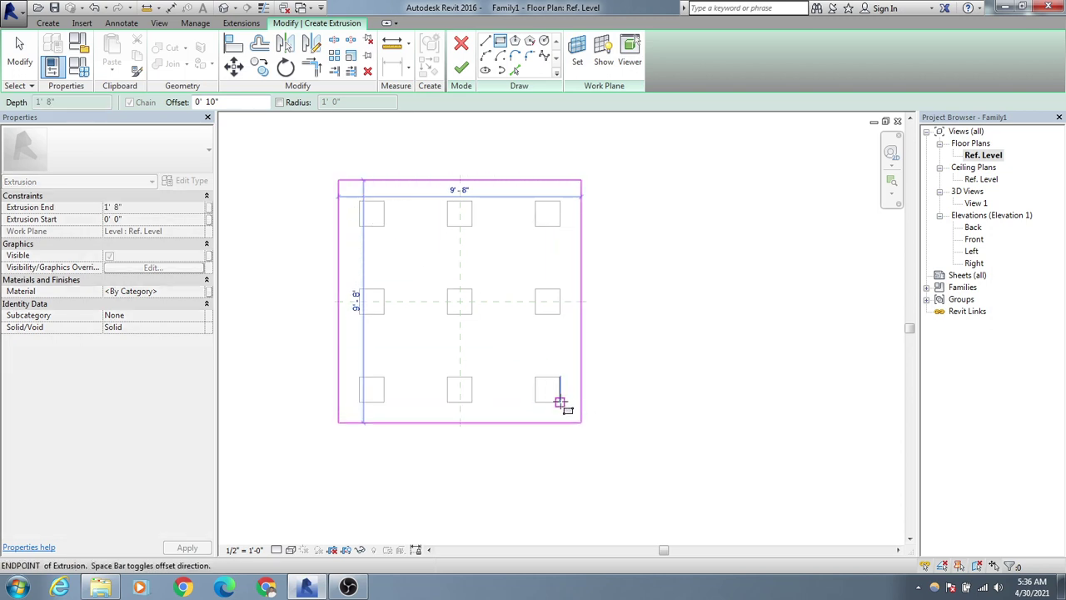
left_click(560, 403)
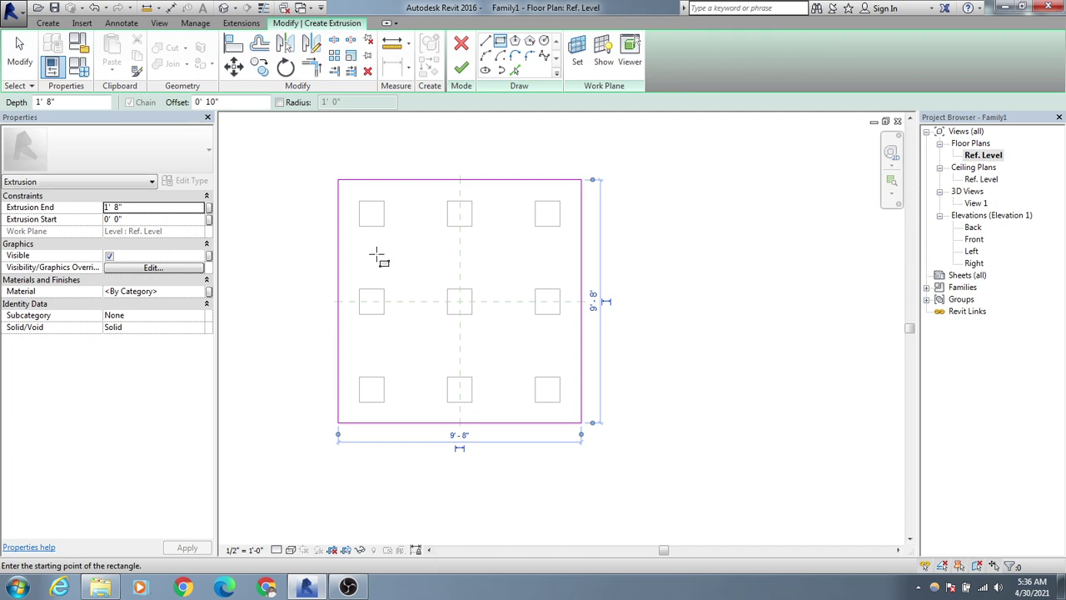
middle_click_drag(393, 276, 409, 276)
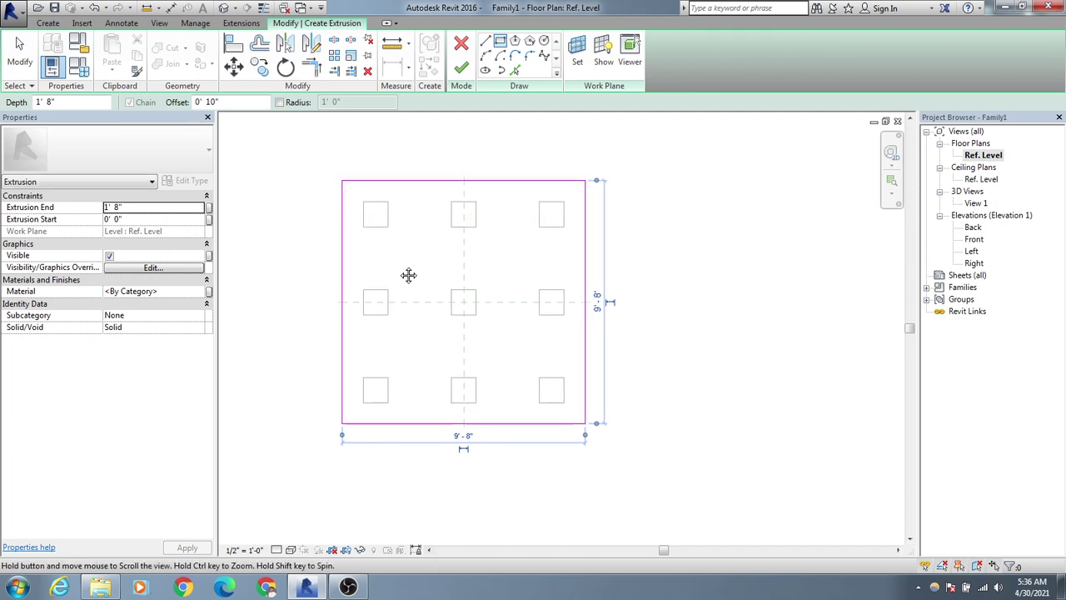
left_click(460, 66)
middle_click_drag(692, 216, 705, 216)
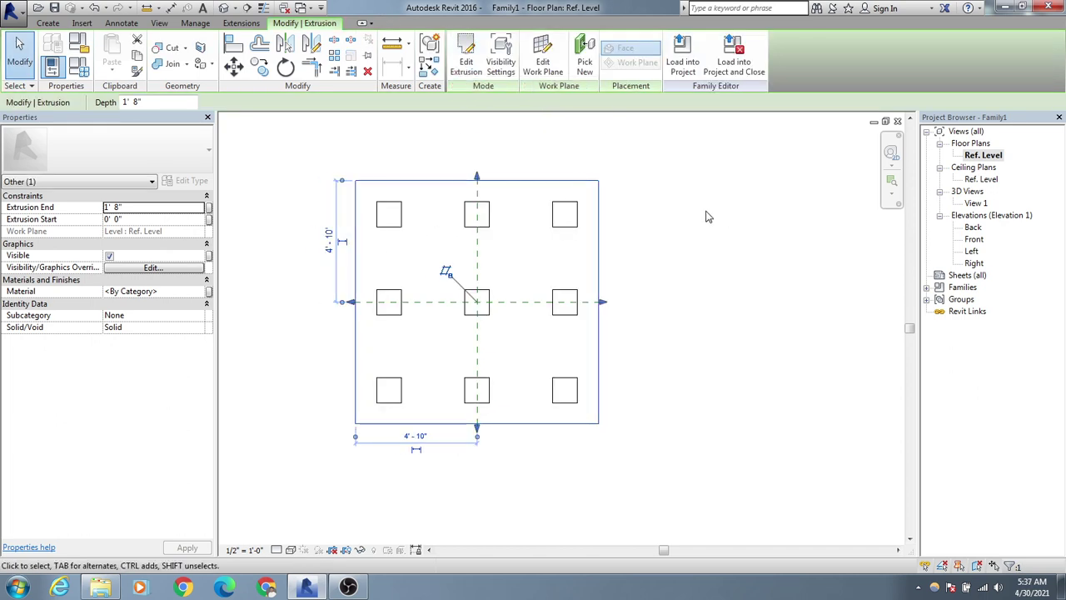
Step: Open the 3D view View 1 and examine the pile cap and piles from another angle
double_click(983, 204)
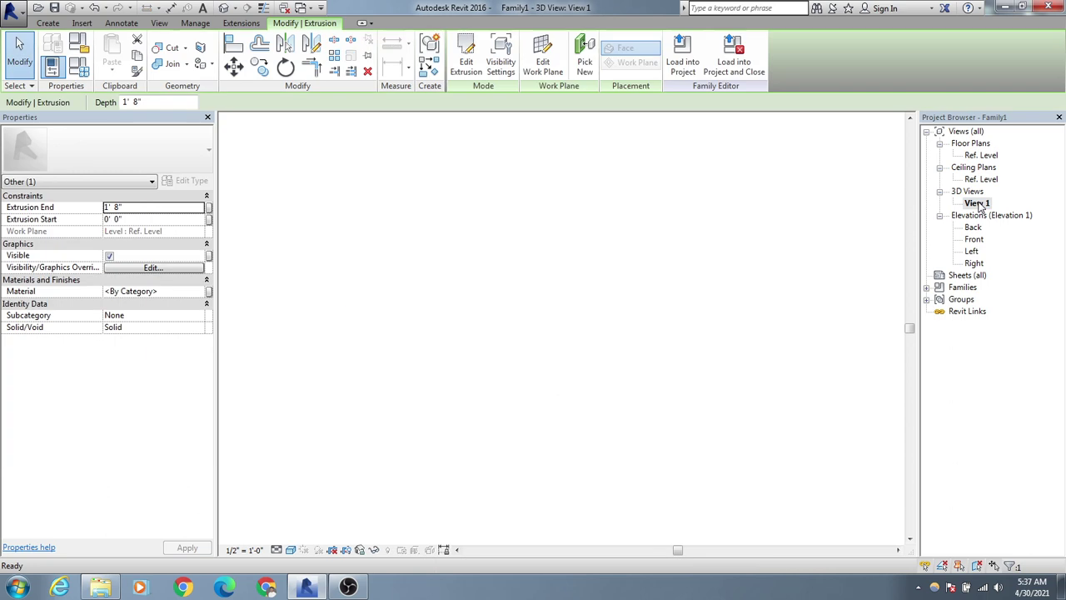
middle_click_drag(717, 268, 714, 278)
left_click(705, 343)
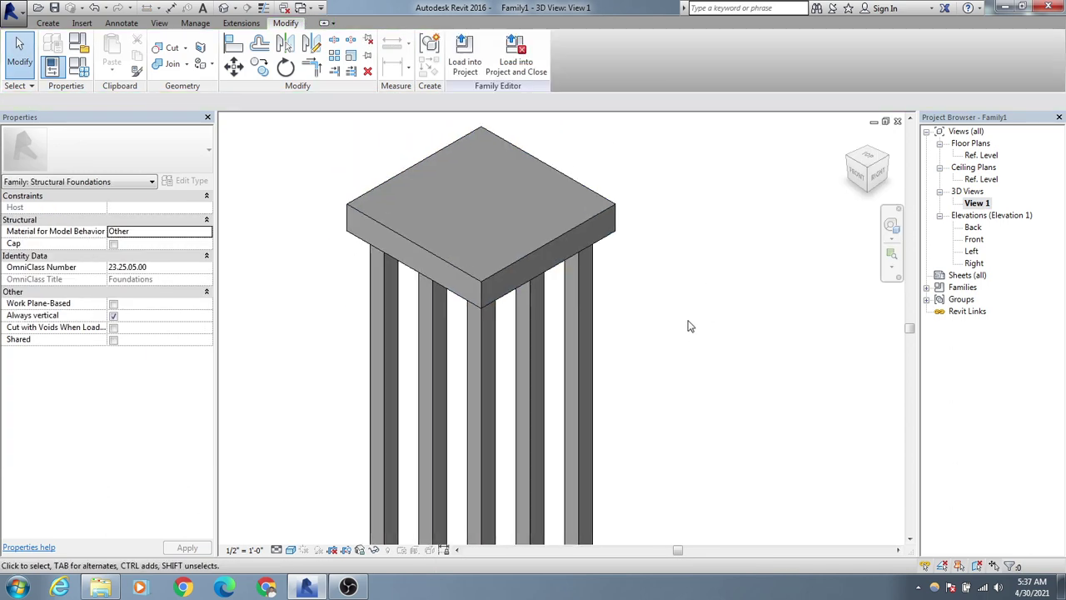
middle_click_drag(689, 408, 616, 345, "shift")
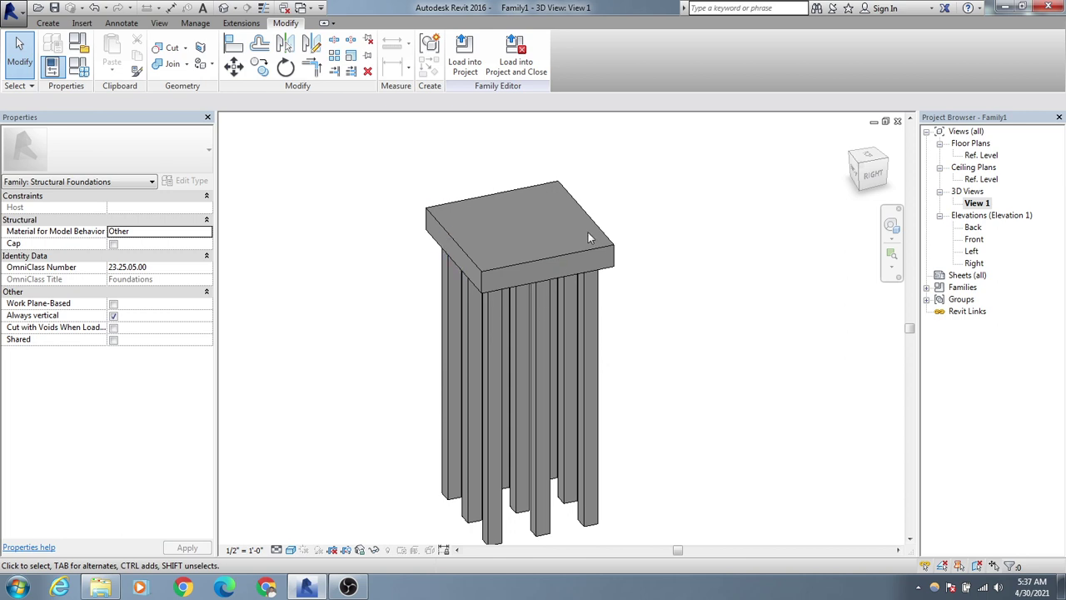
middle_click_drag(586, 233, 683, 280)
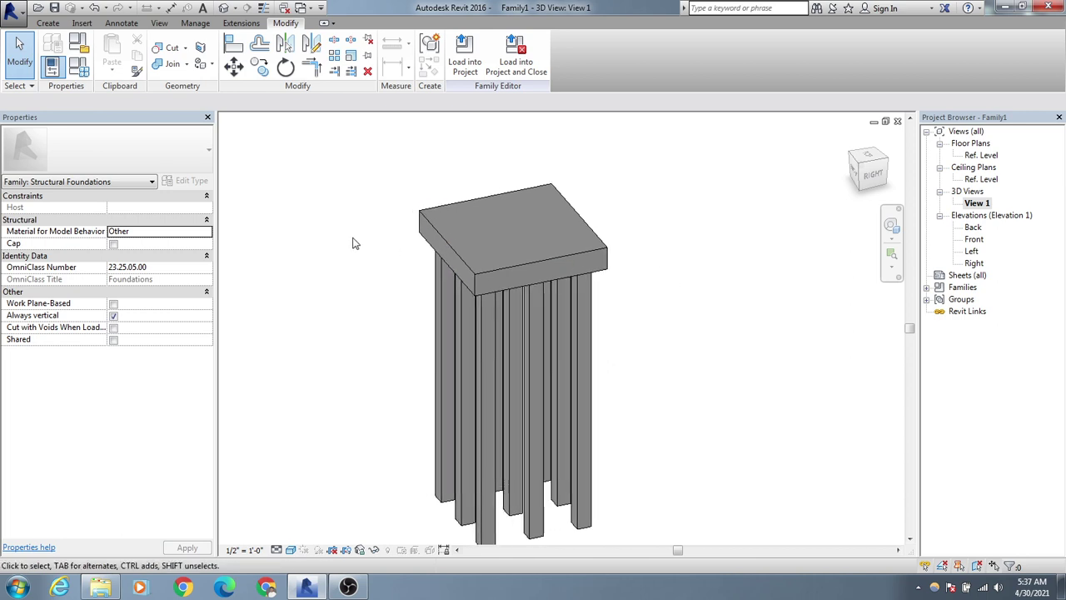
middle_click_drag(354, 242, 349, 238)
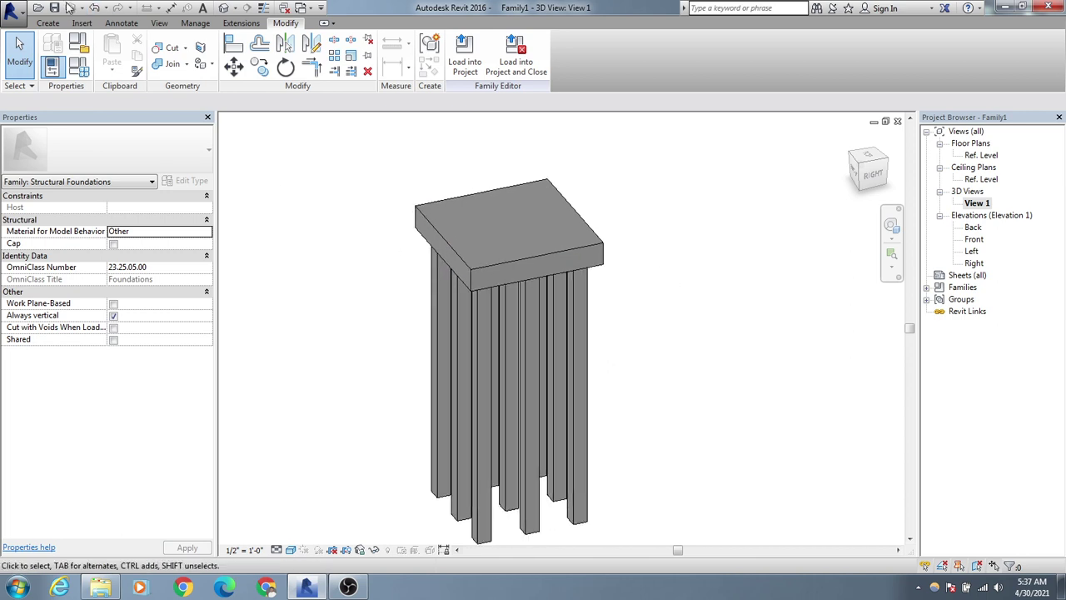
Step: Save the foundation family as pile cap-9pile in a new folder inside My Documents
left_click(18, 13)
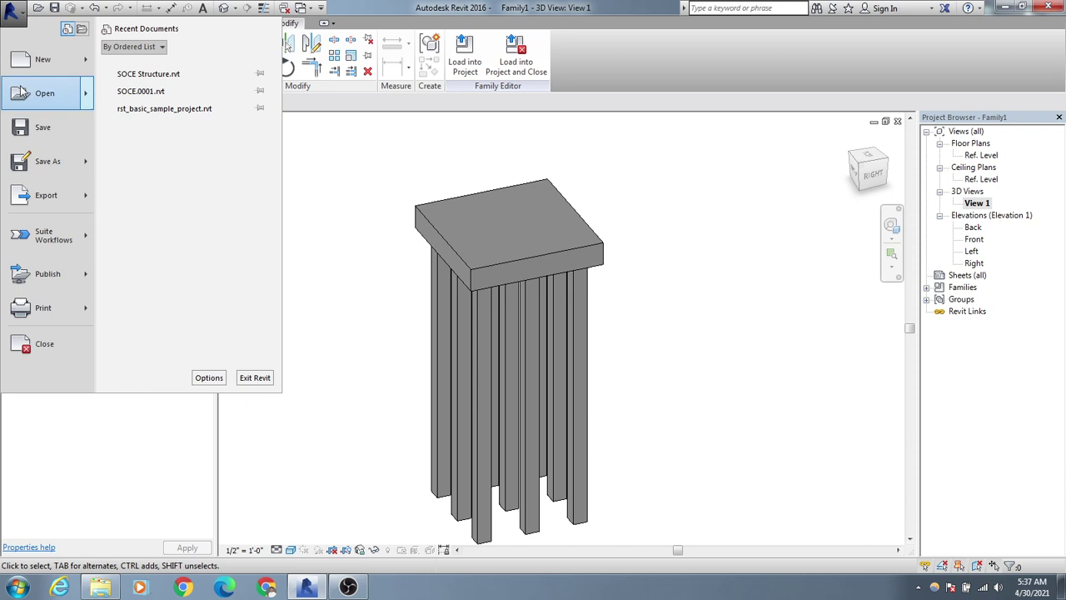
mouse_move(58, 166)
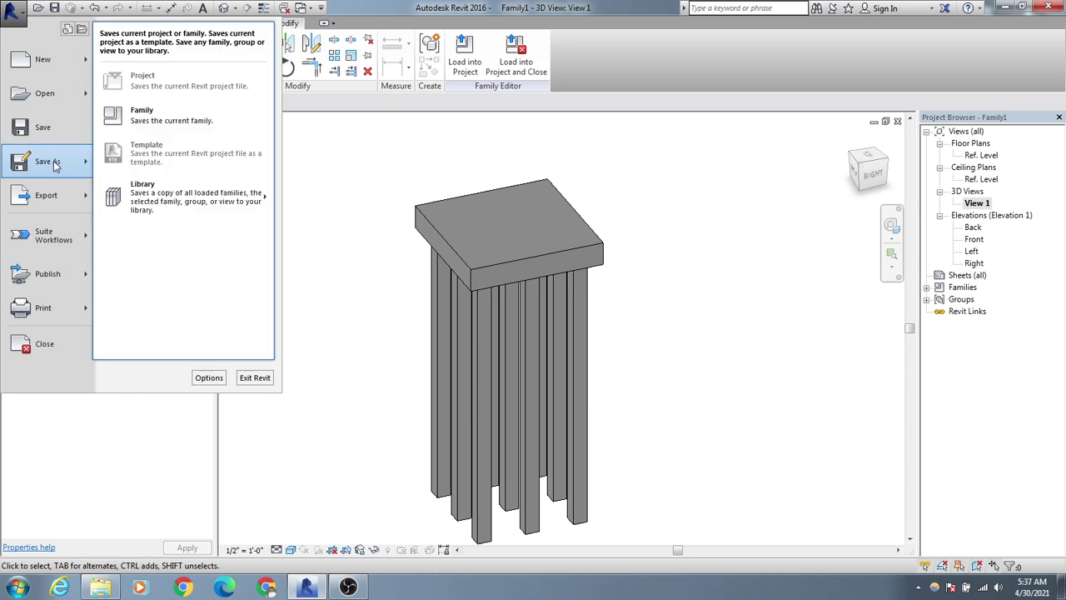
left_click(177, 123)
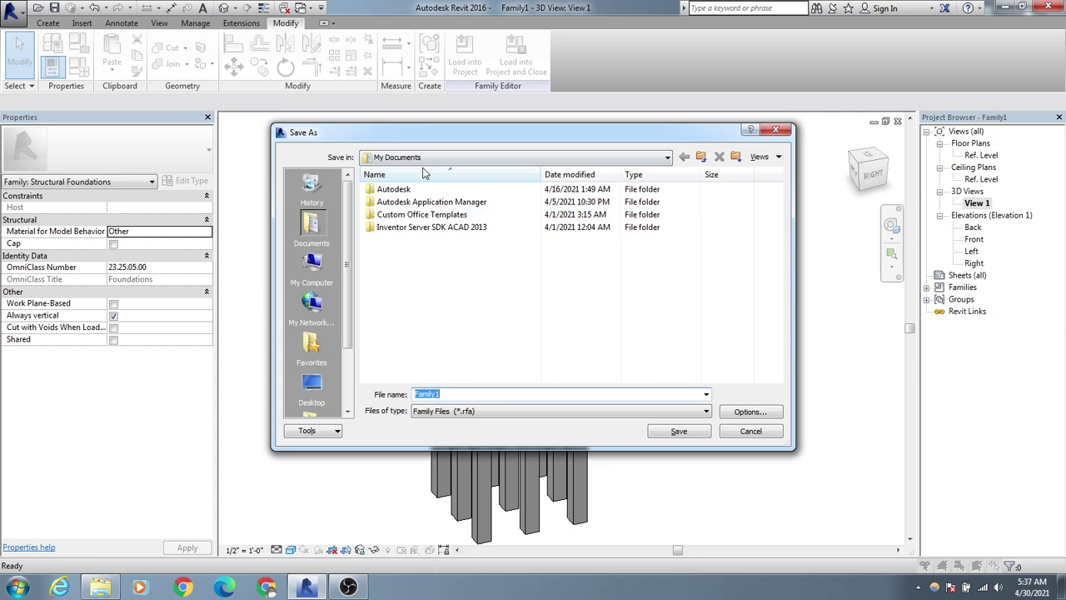
left_click(736, 156)
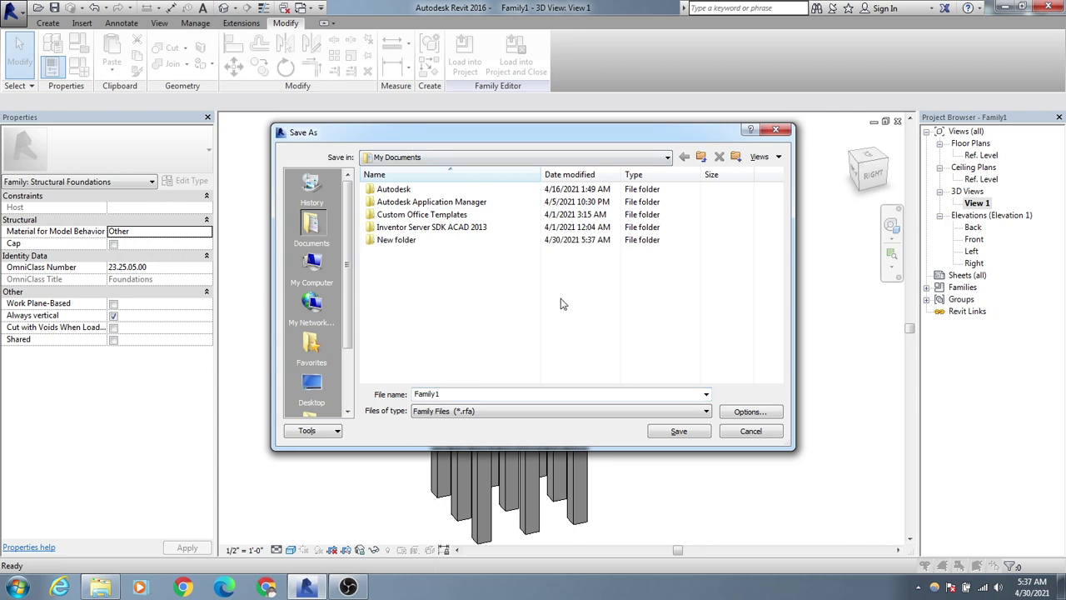
double_click(396, 239)
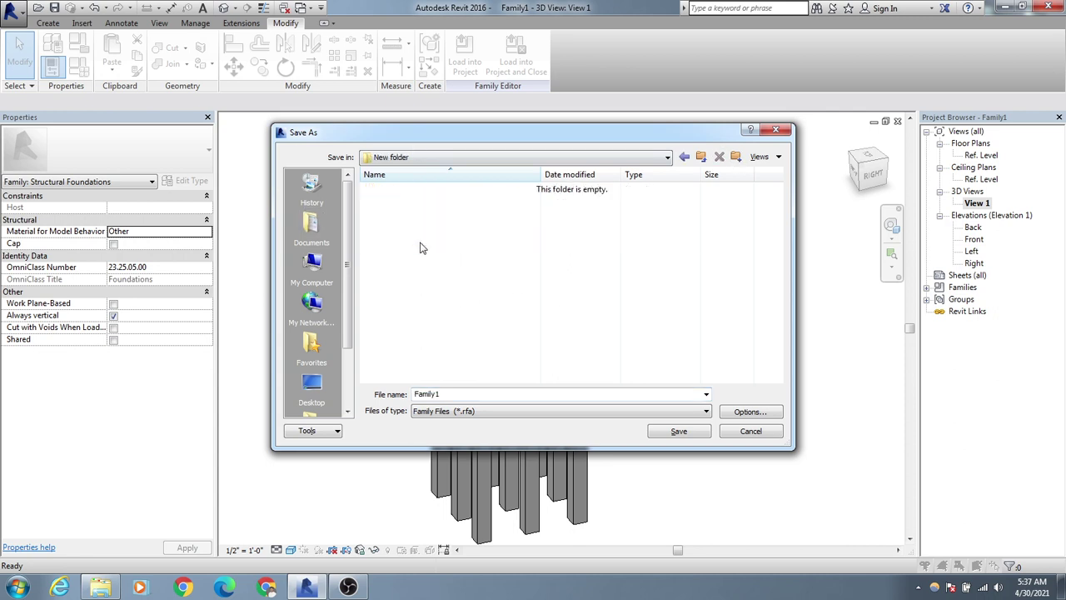
double_click(477, 396)
type("P")
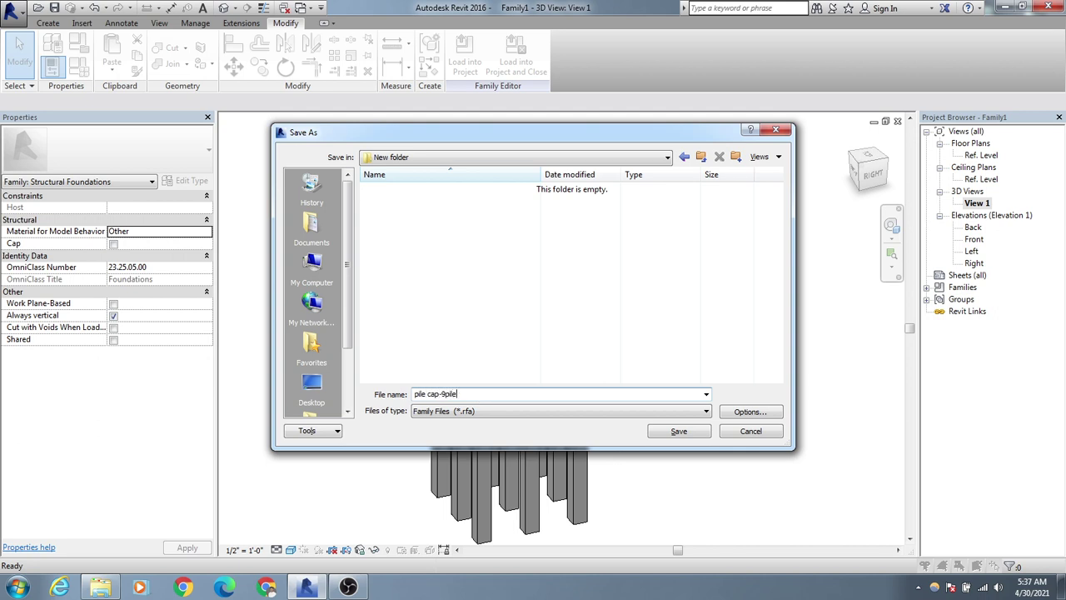
left_click(682, 431)
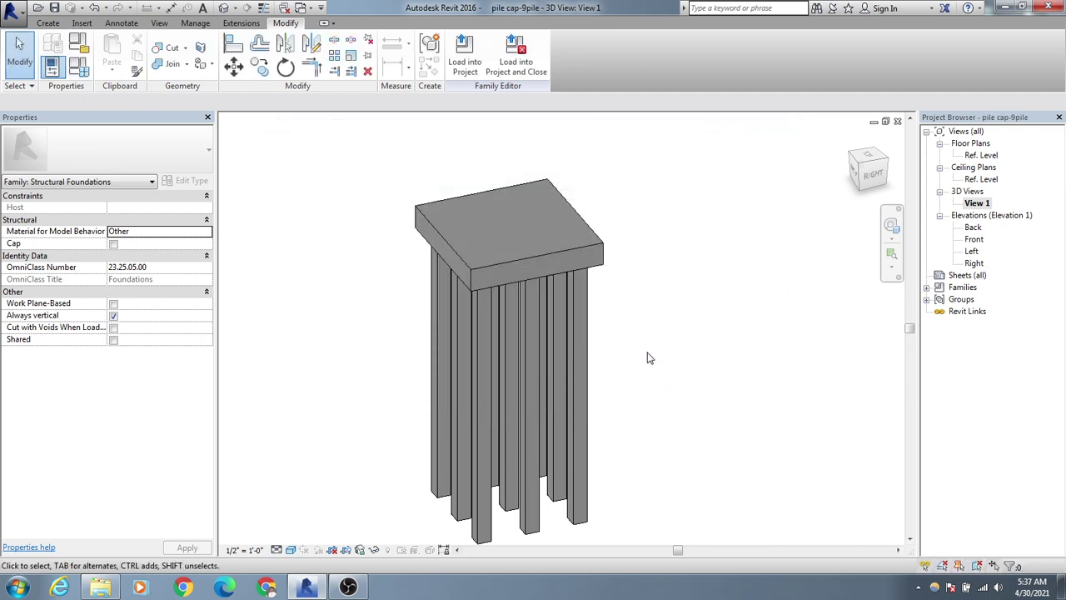
Step: Check the pile layout in the Ref. Level plan and load the family into the SOCE Structure project
left_click(464, 54)
double_click(981, 156)
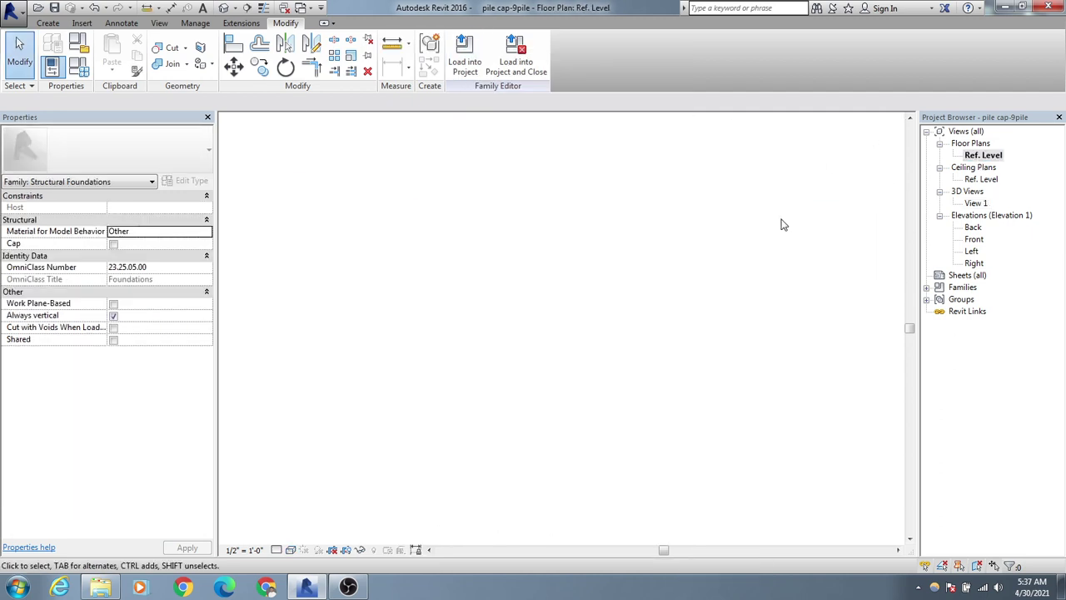
middle_click_drag(634, 280, 643, 291)
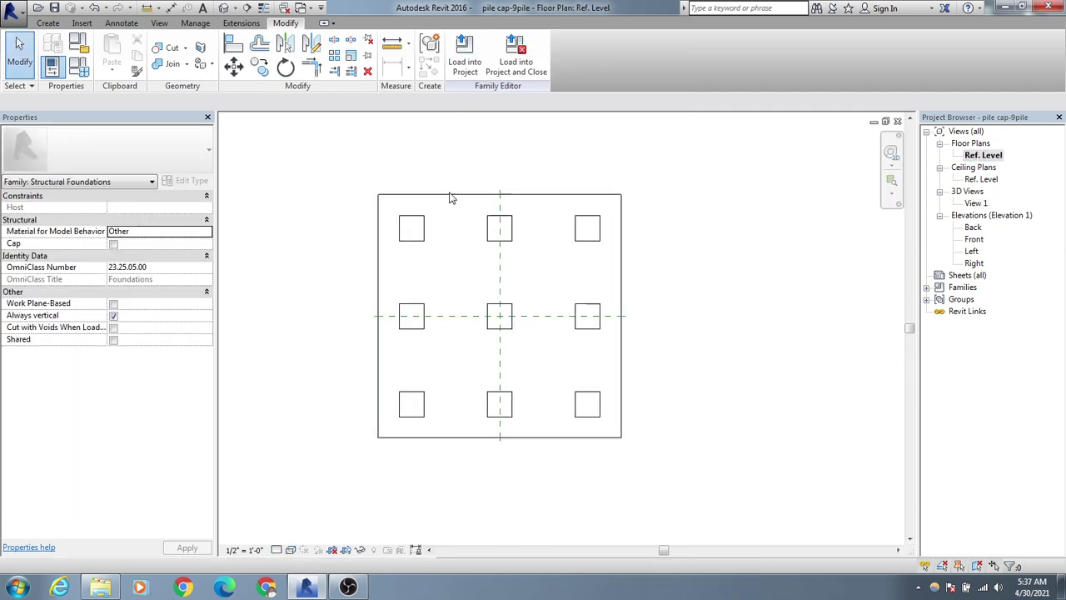
left_click(459, 65)
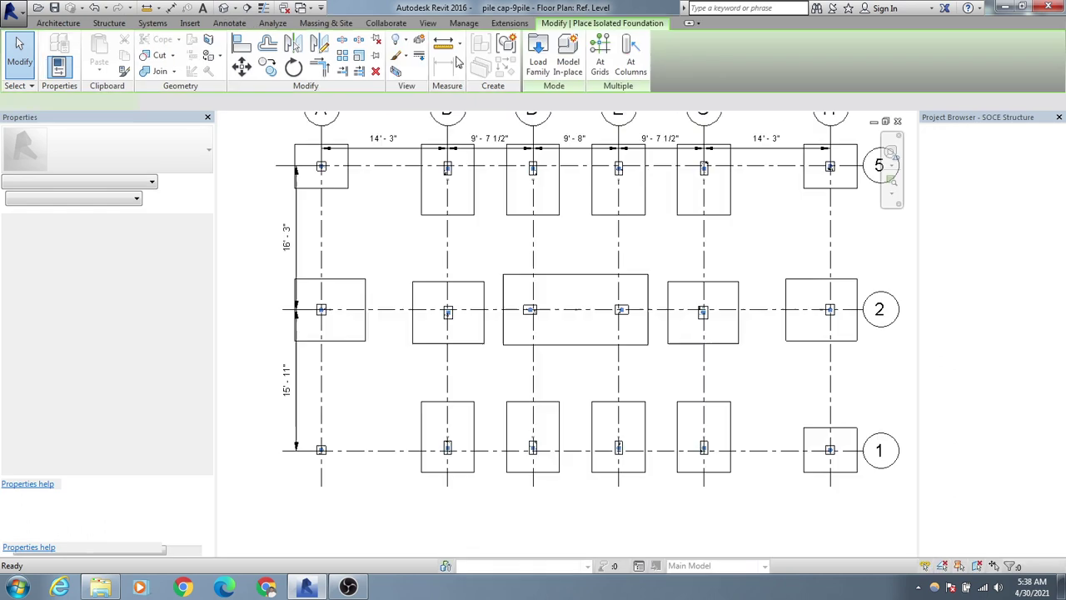
Step: Place the pile cap-9pile foundation at the center of the footingless column at grids A and 1 on 1. Footing level
middle_click_drag(337, 433, 365, 373)
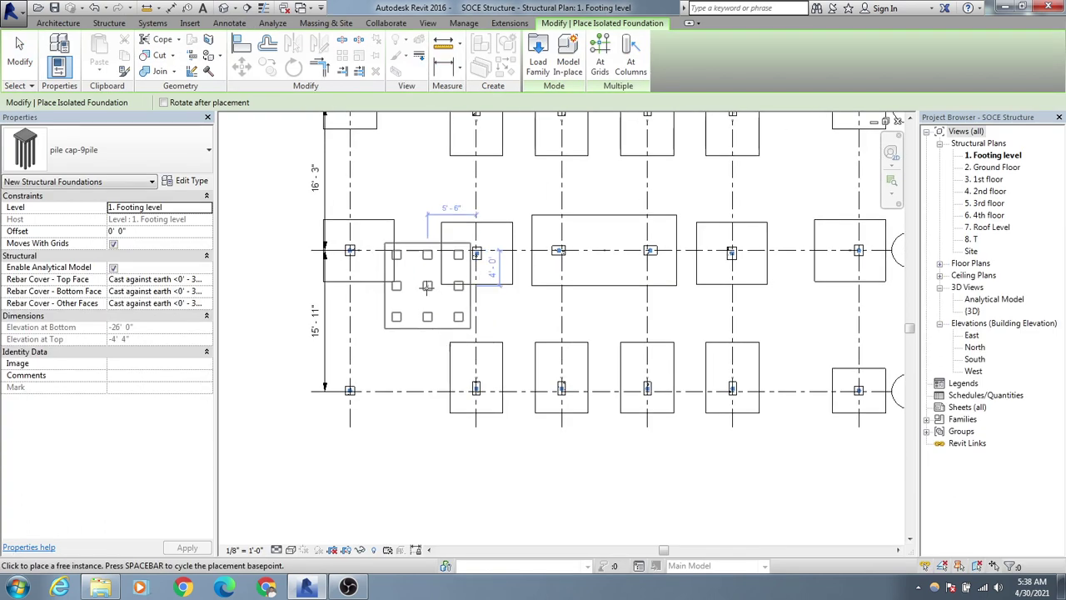
scroll(348, 396, "up", 3)
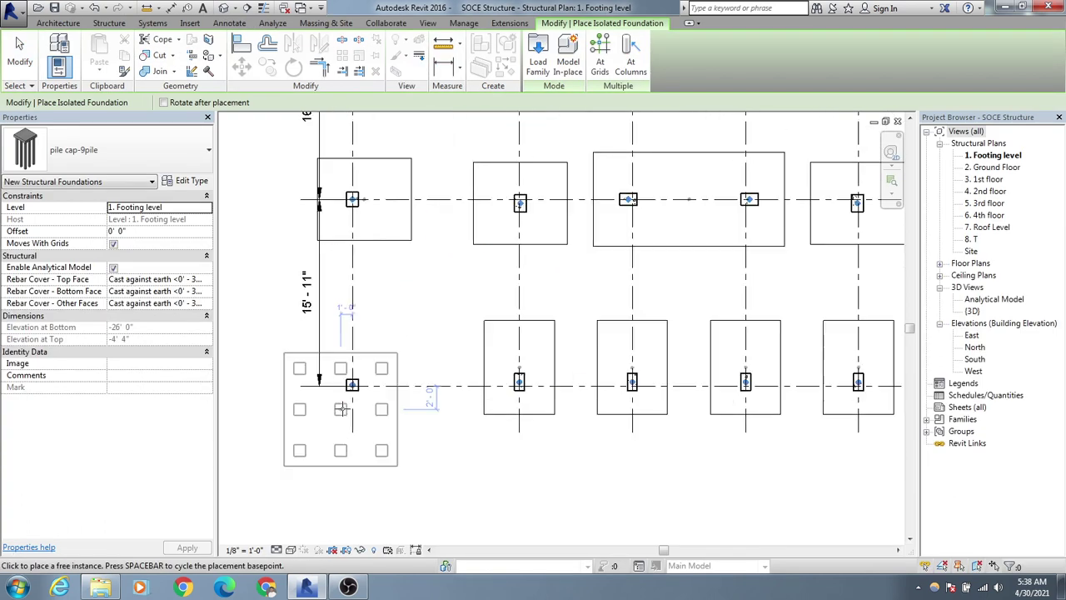
scroll(348, 396, "up", 2)
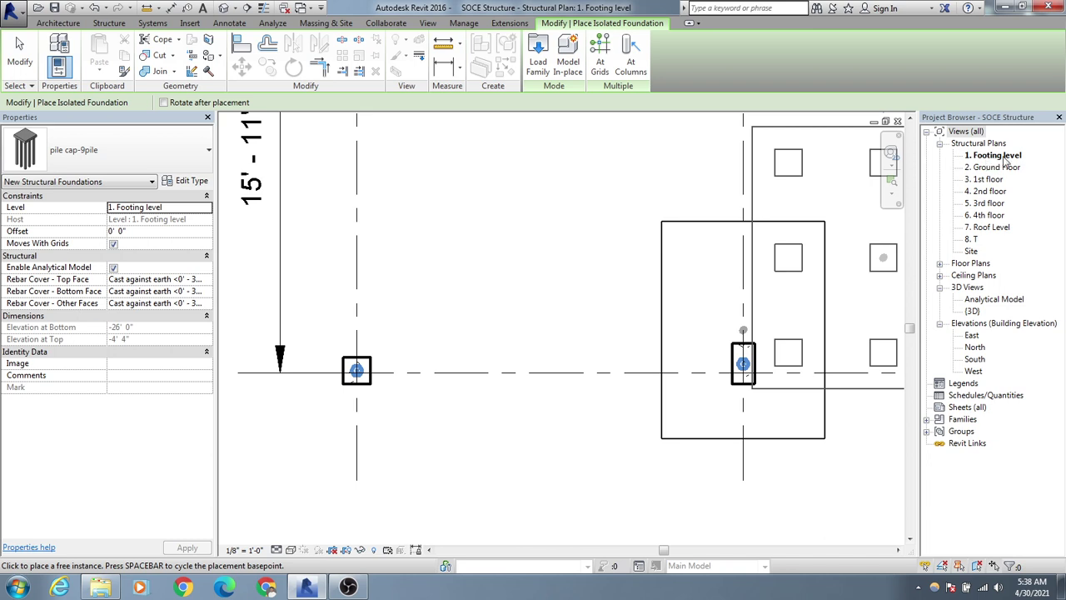
scroll(288, 372, "up", 5)
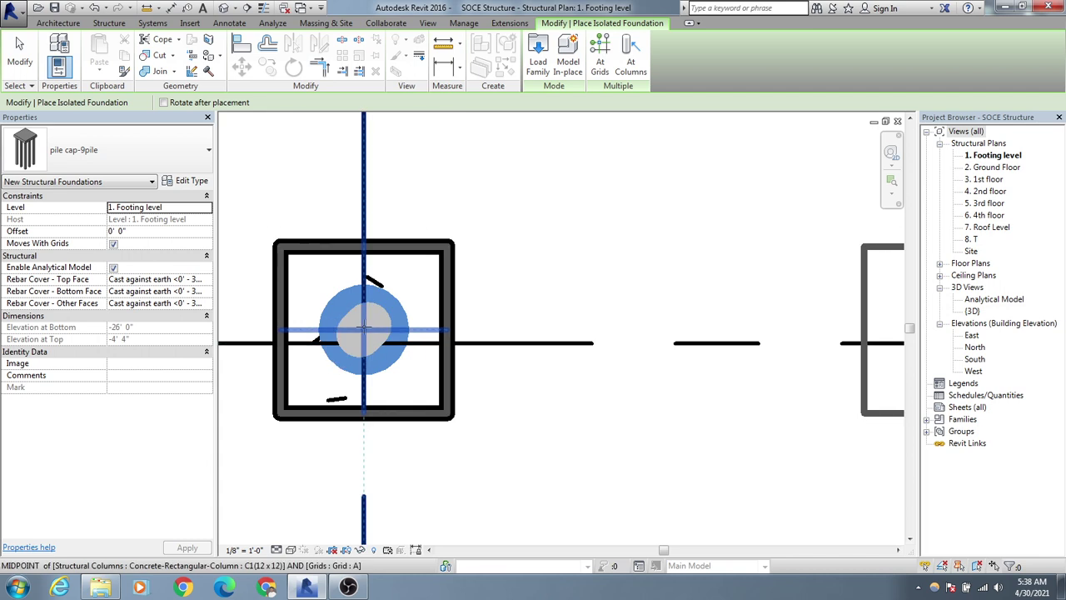
left_click(363, 329)
scroll(363, 329, "down", 5)
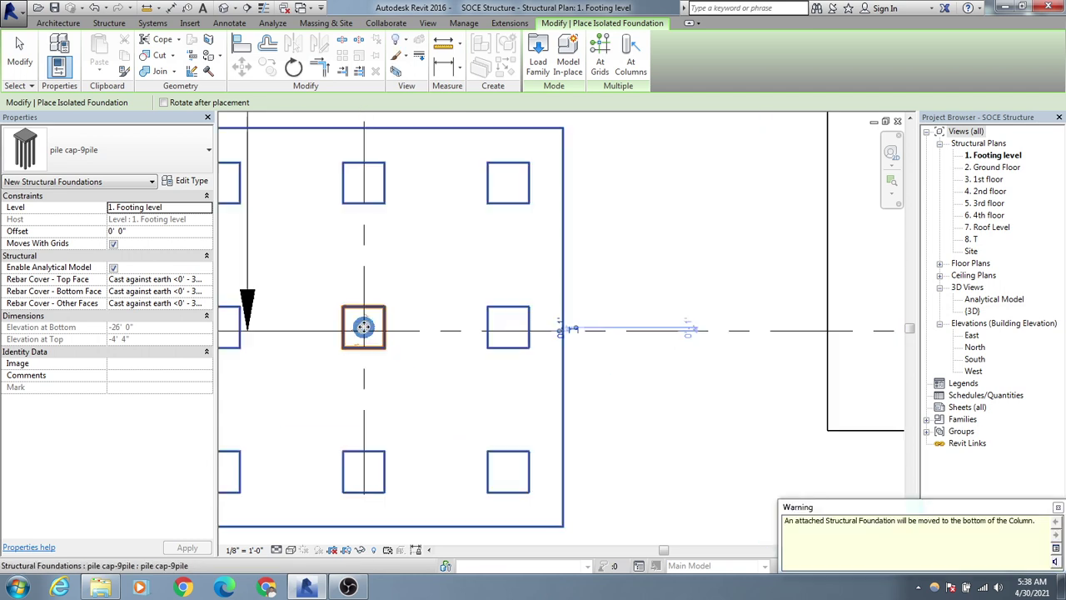
scroll(363, 327, "down", 3)
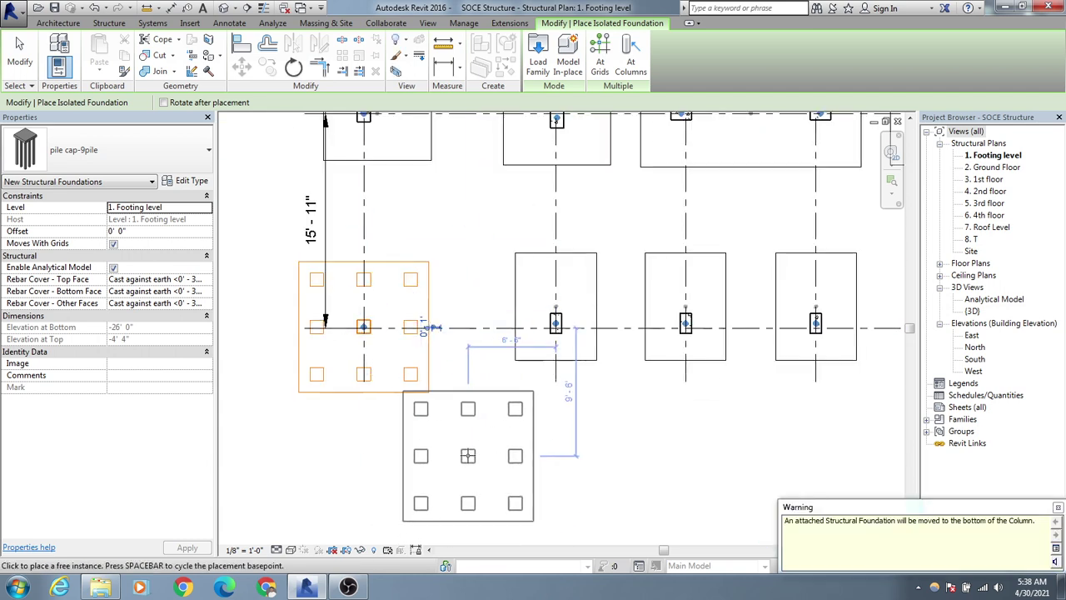
scroll(461, 459, "up", 1)
scroll(461, 458, "down", 1)
scroll(433, 435, "up", 1)
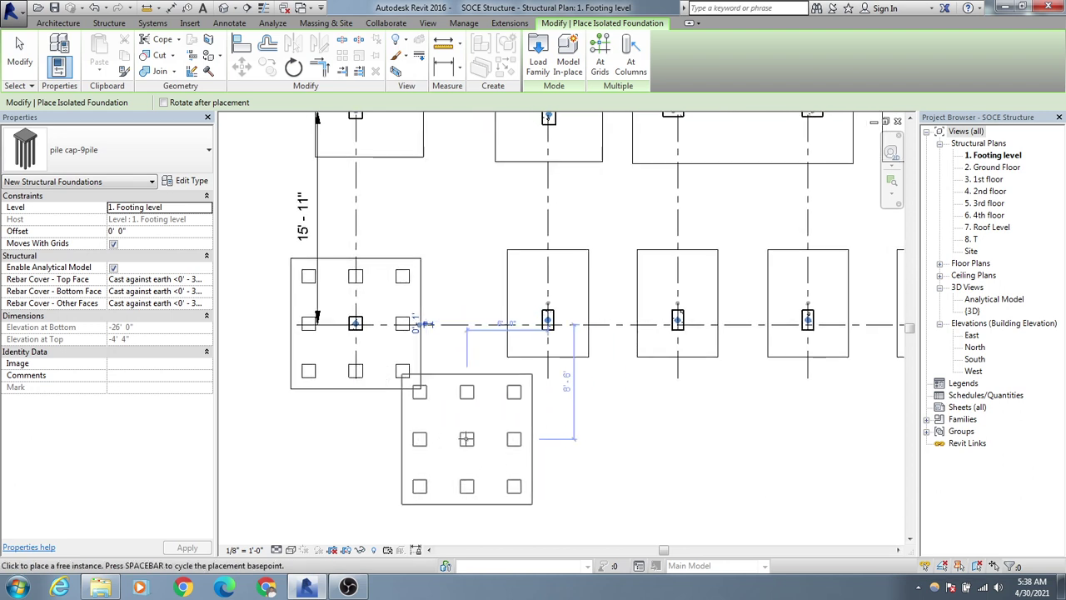
key("Escape")
key("Escape")
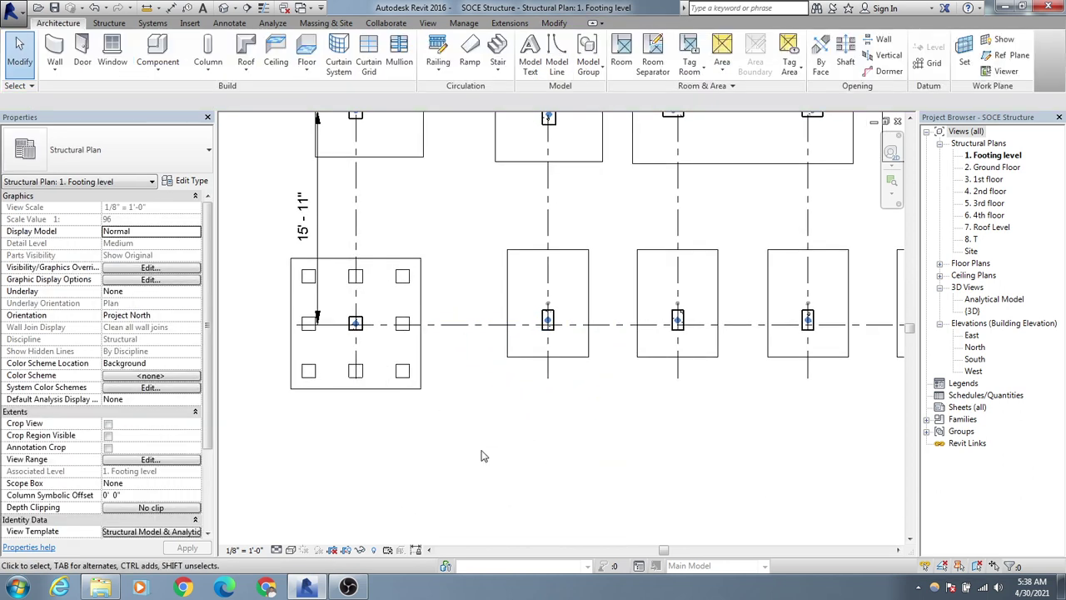
Step: Examine the placed nine-pile foundation beside the other footings in the footing level plan and the {3D} view
middle_click_drag(491, 456, 485, 462)
scroll(485, 462, "down", 4)
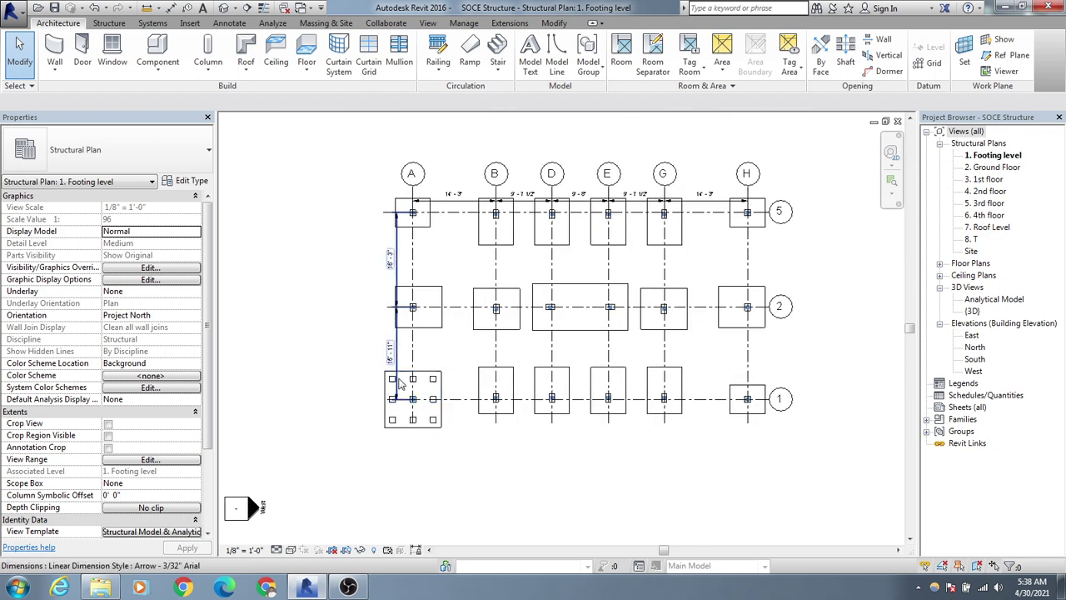
scroll(412, 391, "up", 3)
scroll(400, 400, "down", 3)
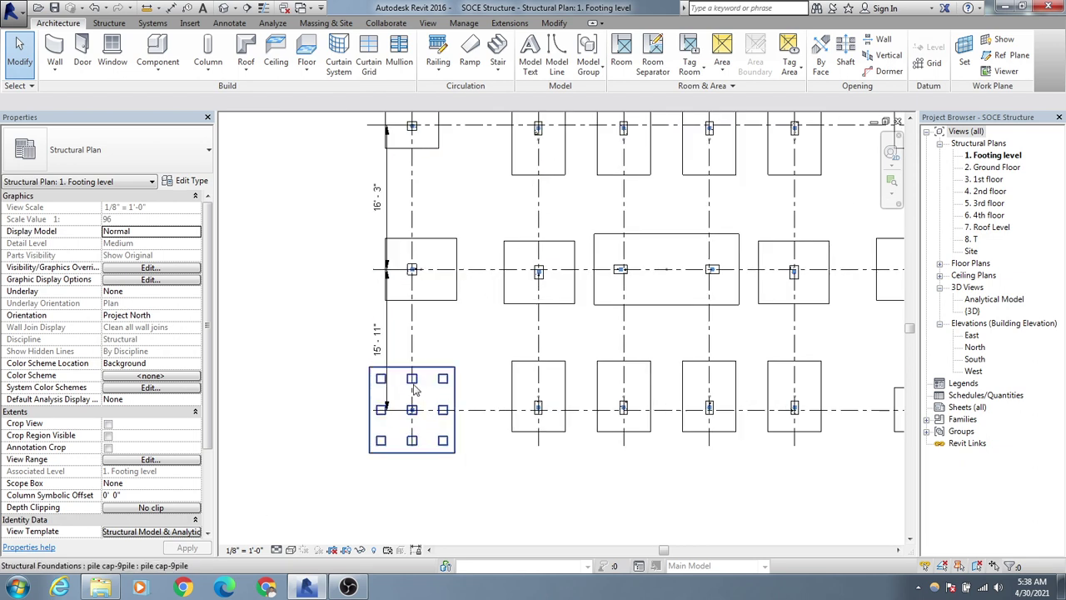
middle_click_drag(396, 404, 393, 405)
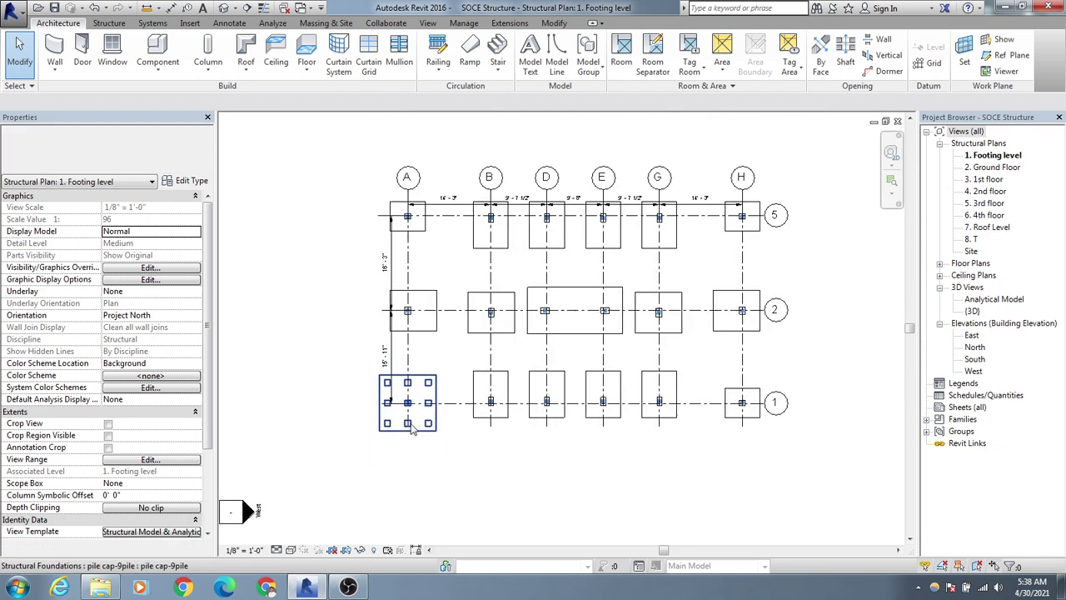
double_click(974, 312)
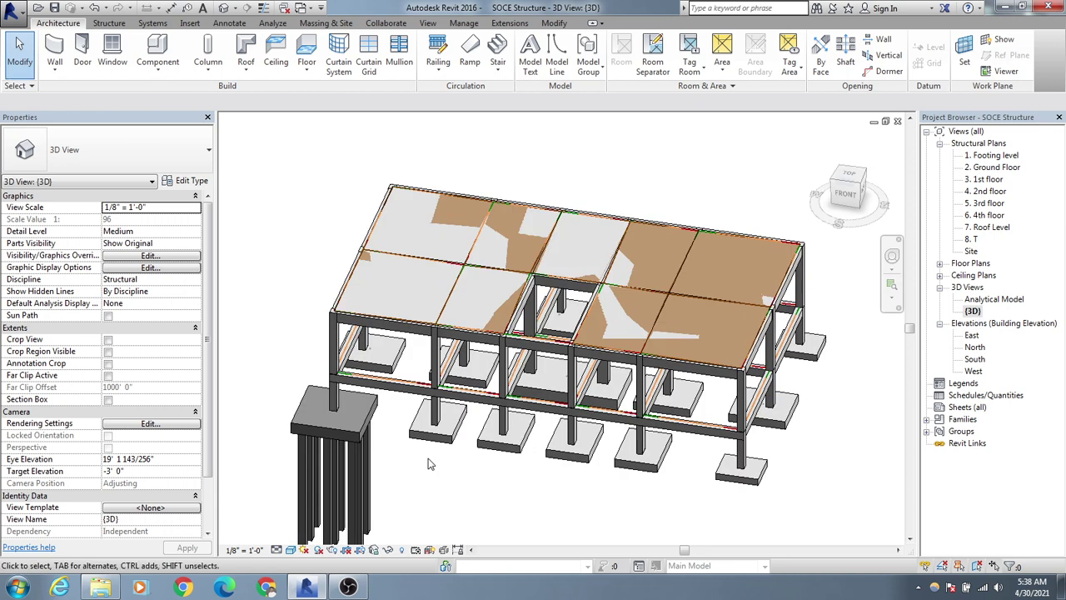
middle_click_drag(500, 533, 511, 300)
scroll(511, 299, "up", 5)
middle_click_drag(583, 305, 570, 329)
scroll(515, 356, "down", 2)
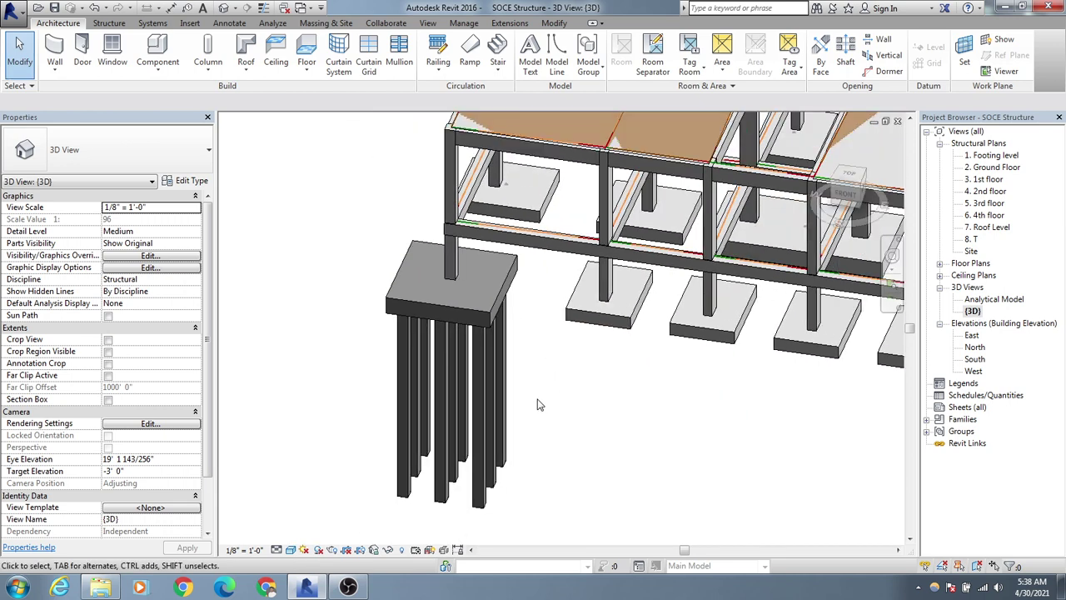
scroll(537, 405, "down", 5)
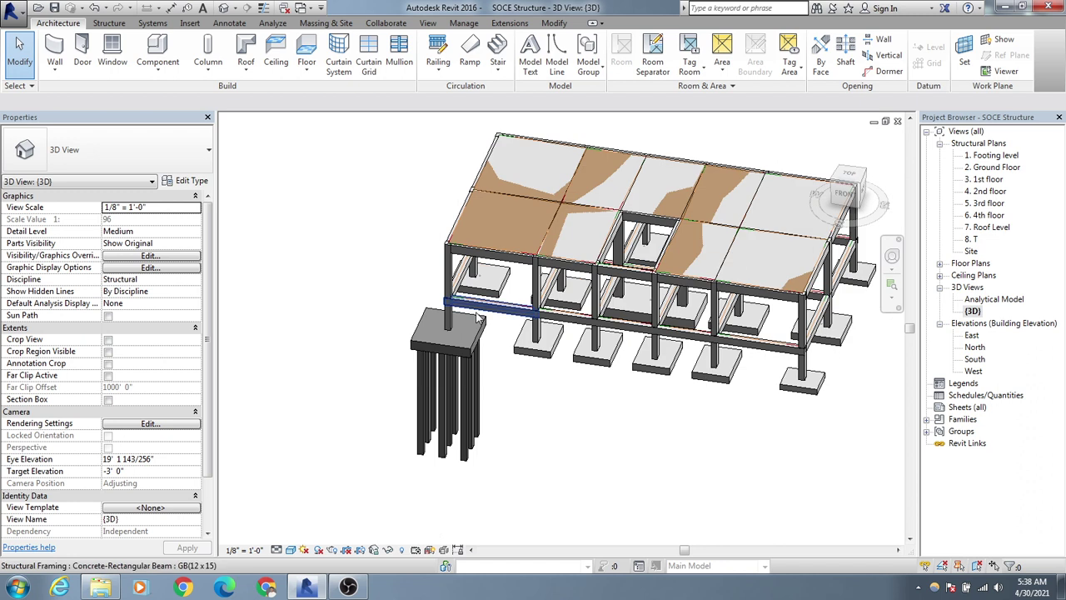
middle_click_drag(541, 396, 491, 423)
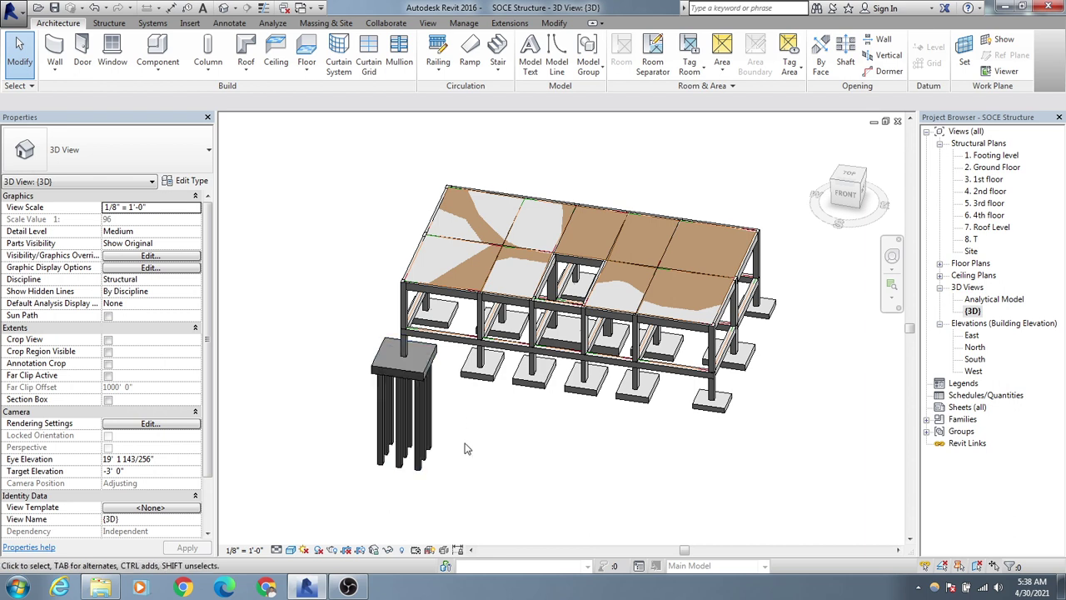
middle_click_drag(467, 448, 450, 452)
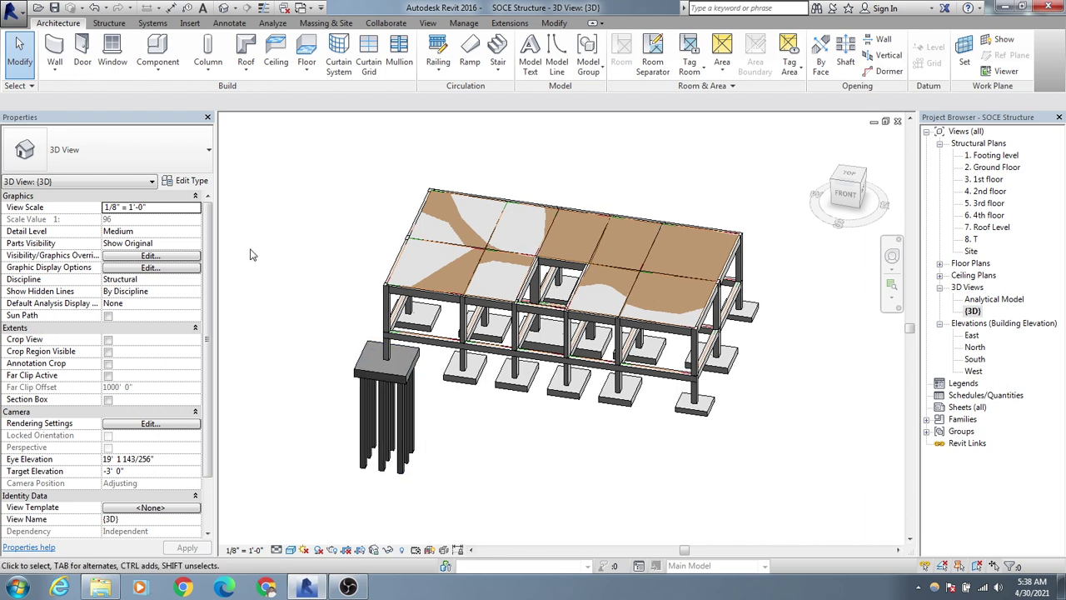
Step: Undo the nine-pile foundation placement and the deletion of the original footing at grids A and 1
left_click(96, 8)
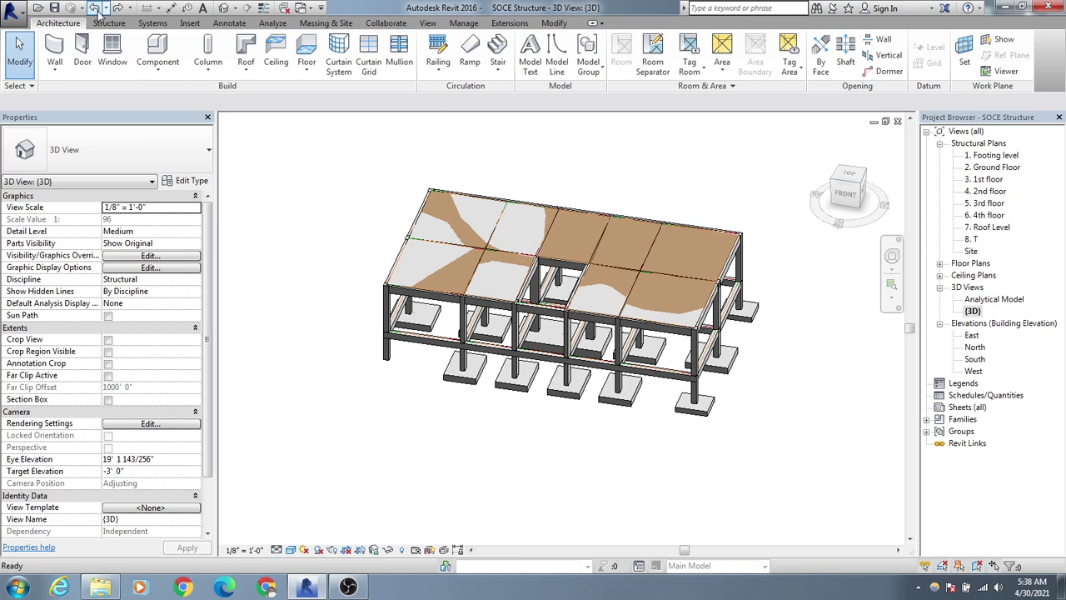
left_click(95, 8)
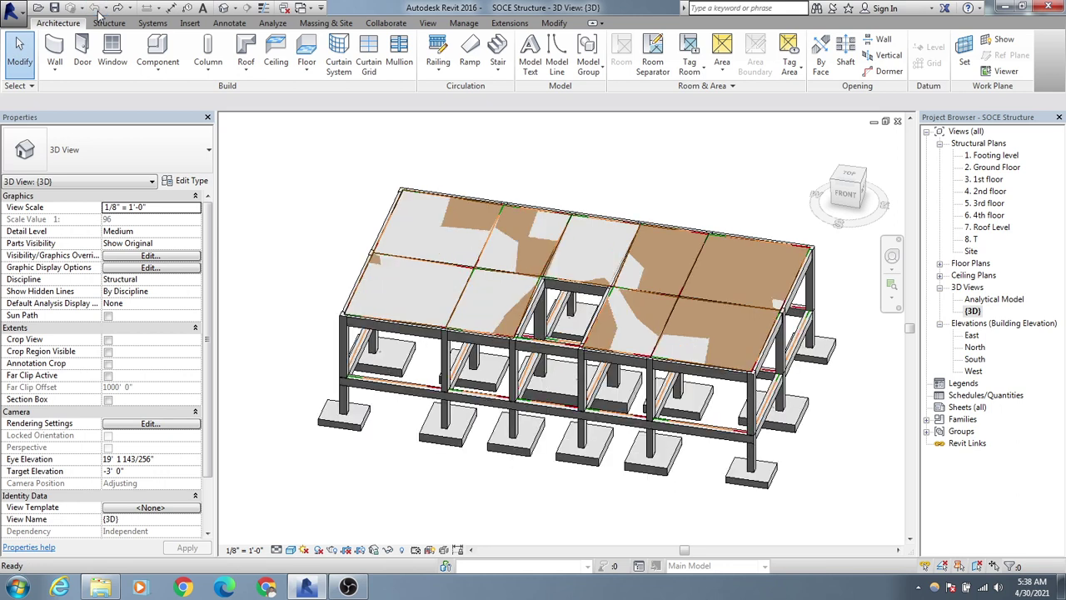
scroll(523, 298, "down", 3)
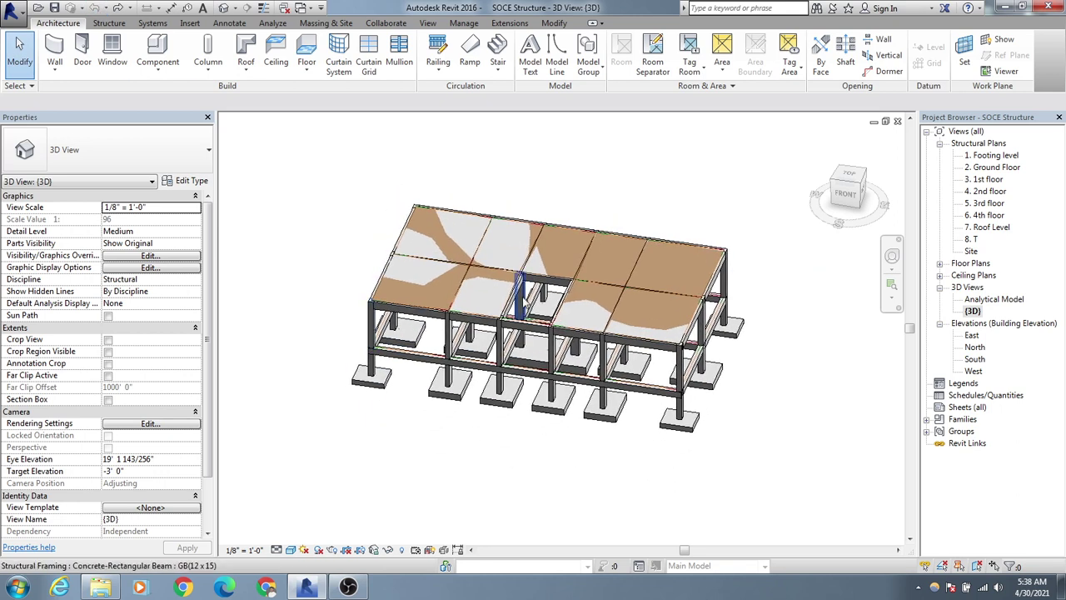
middle_click_drag(473, 458, 481, 461)
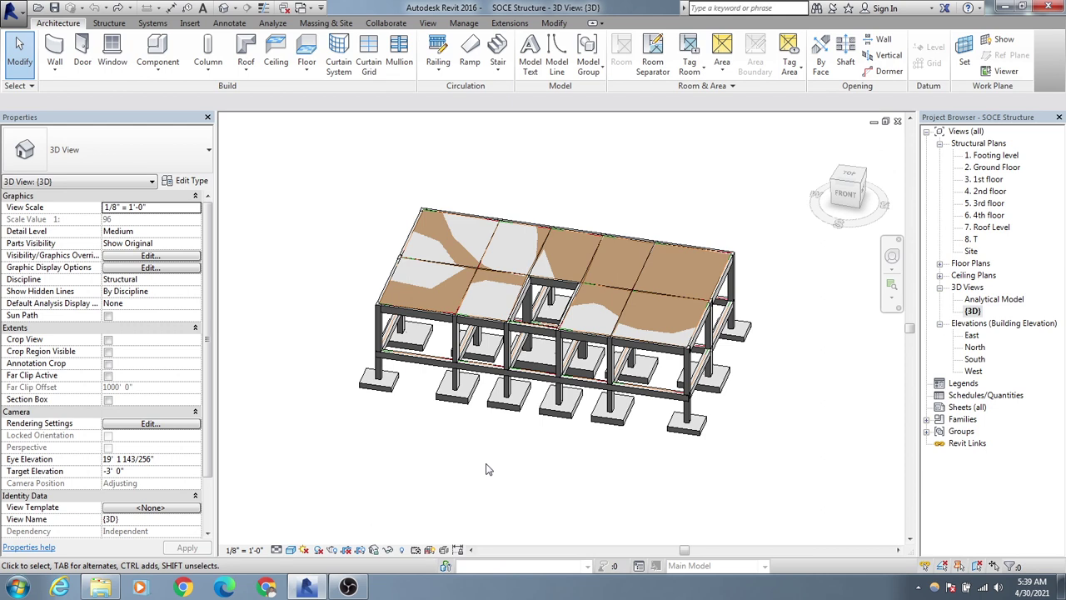
scroll(533, 463, "up", 1)
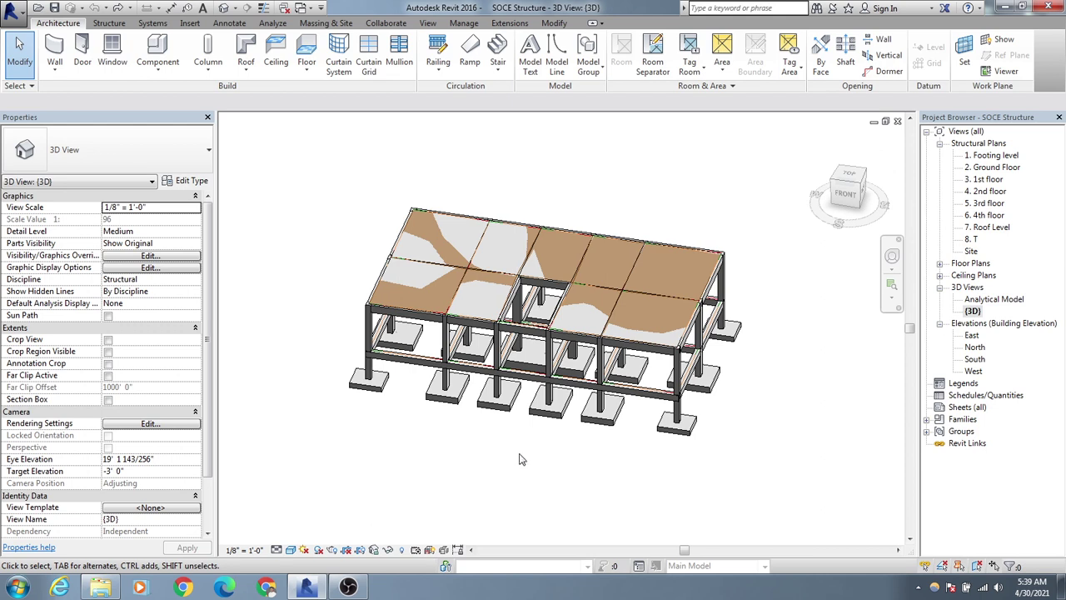
scroll(524, 463, "down", 1)
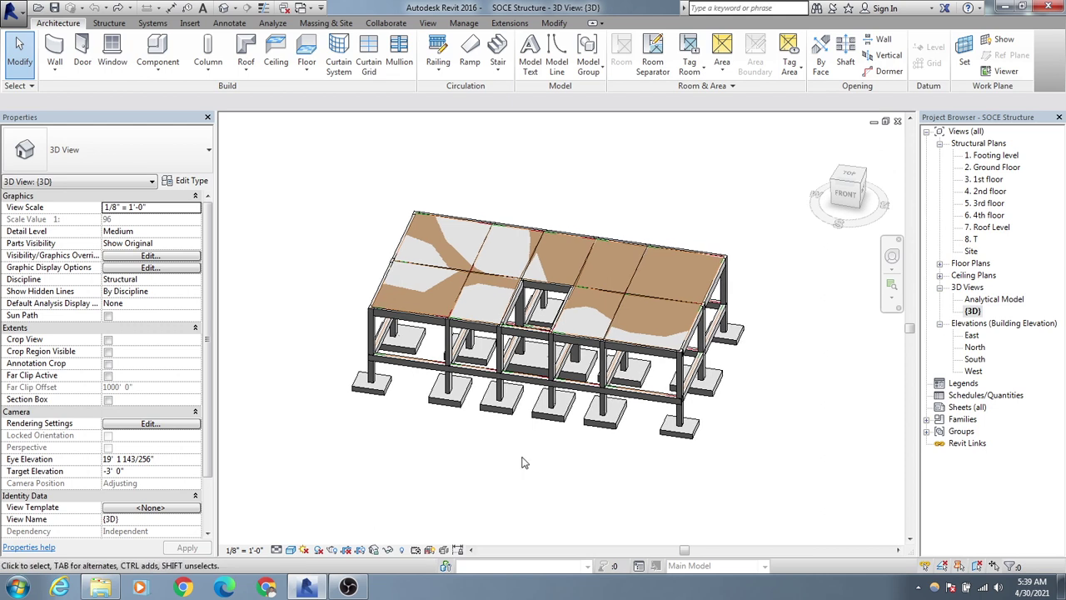